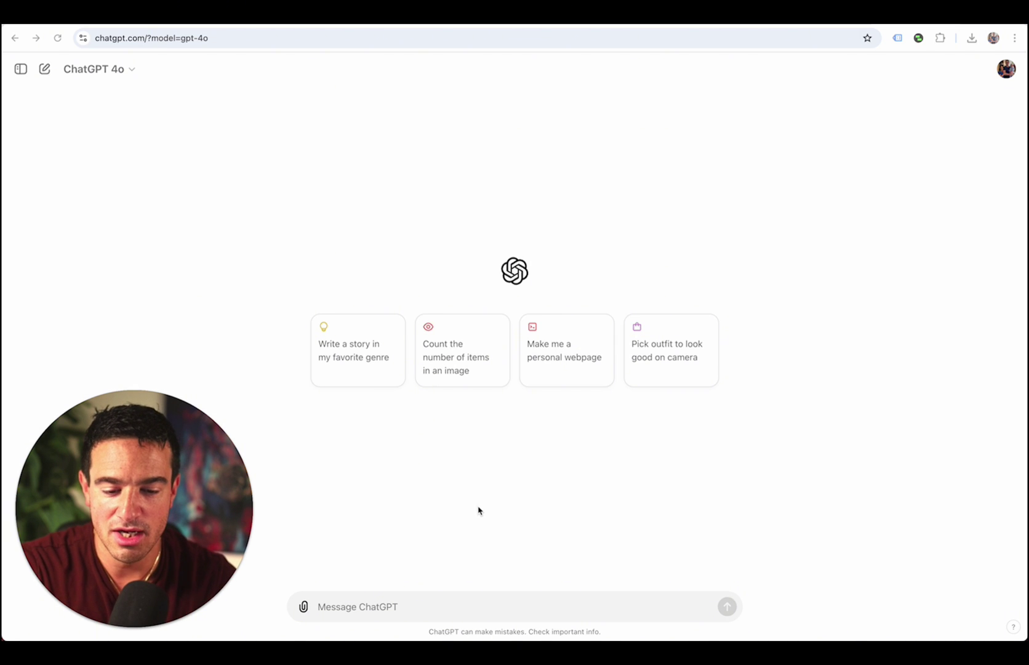
- Begin the chat message with "I am in need of an image for an ad on facebook."
click(390, 610)
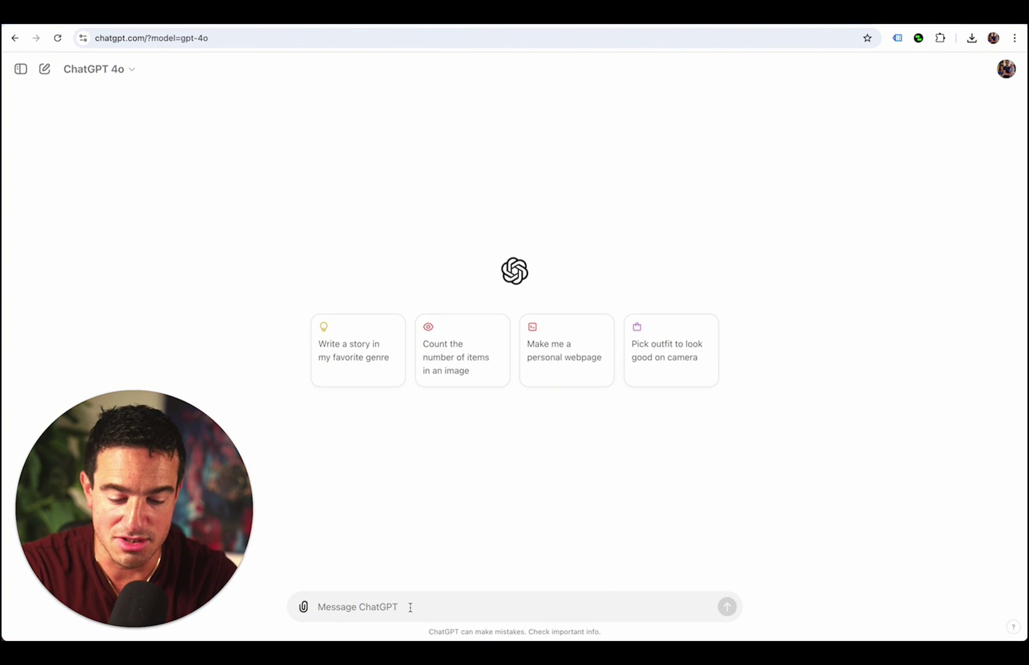
text(I am)
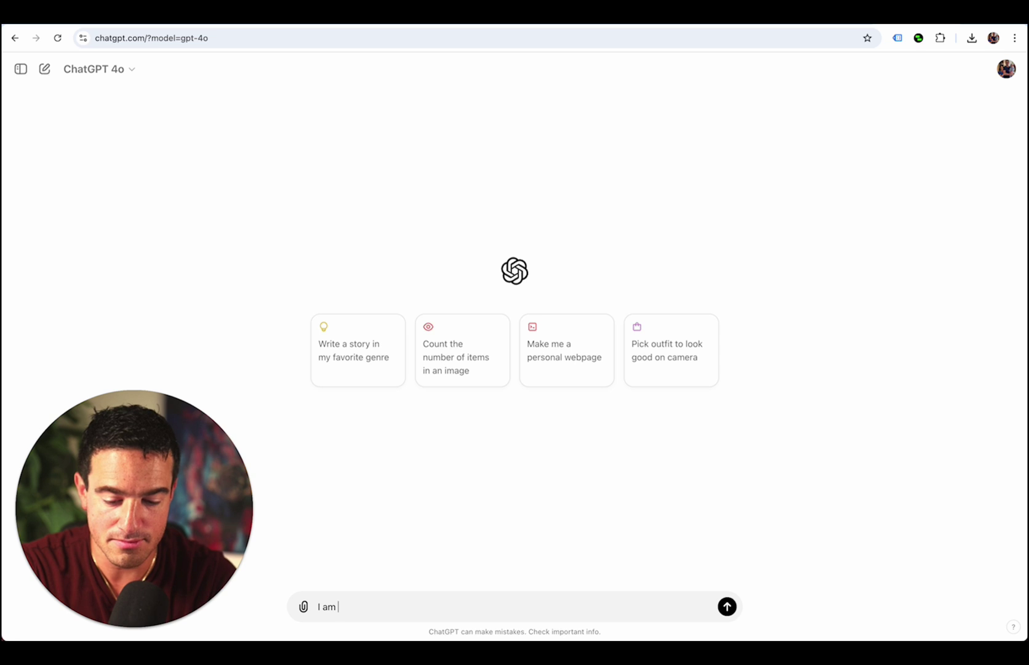
text( in need )
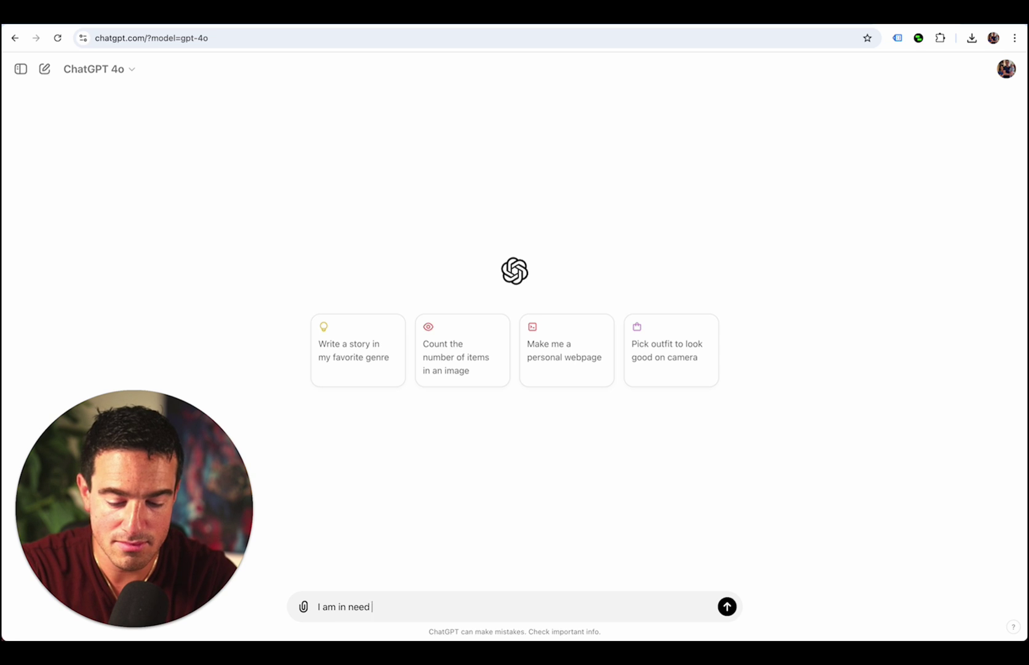
text(of an im)
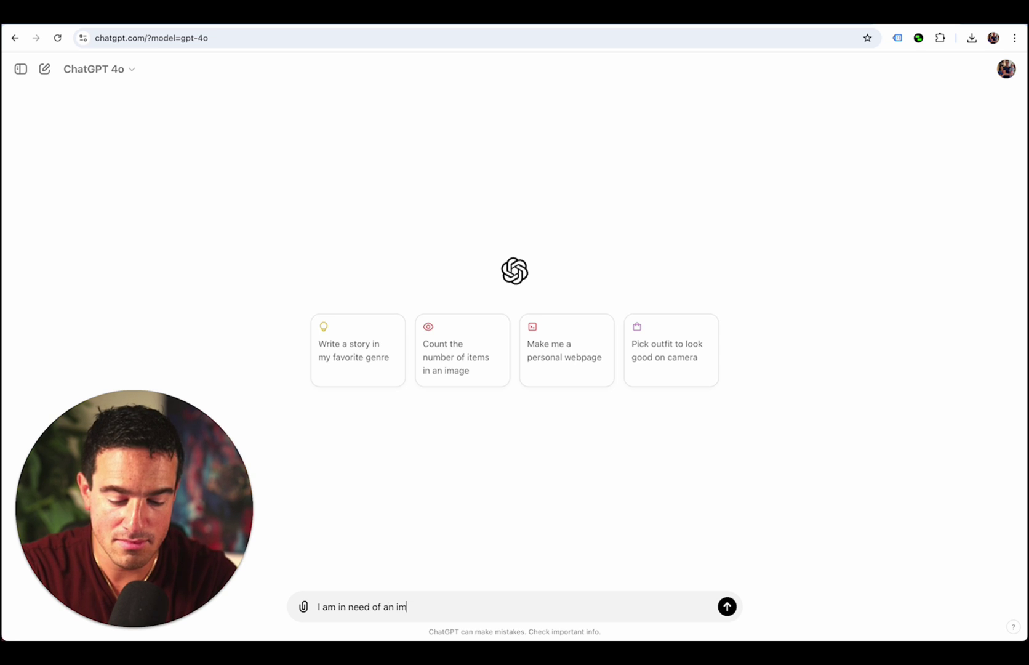
text(age for an a)
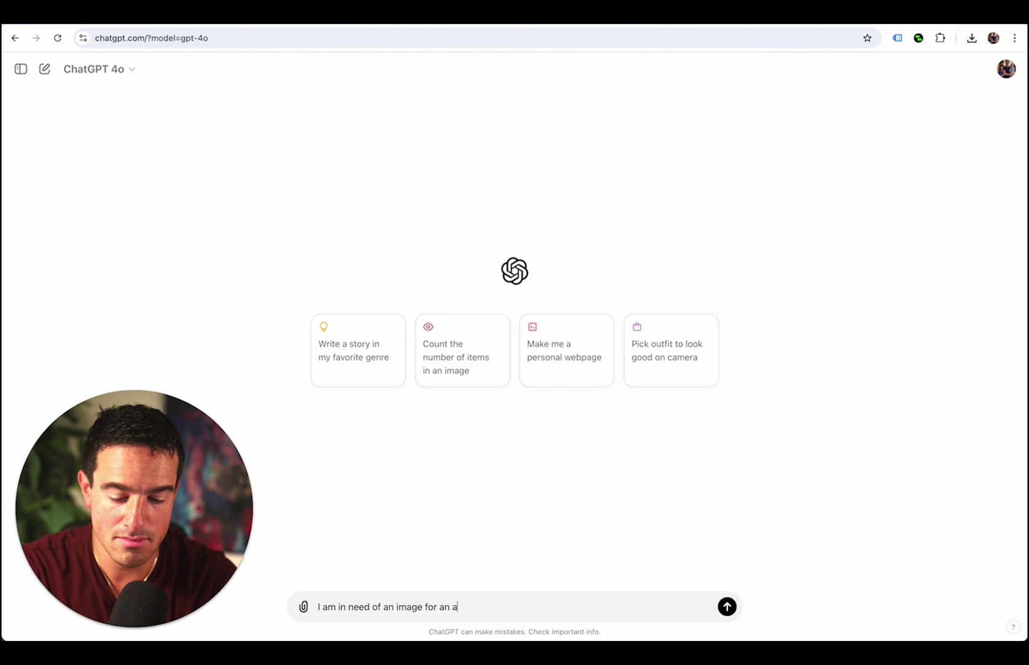
text(d on fac)
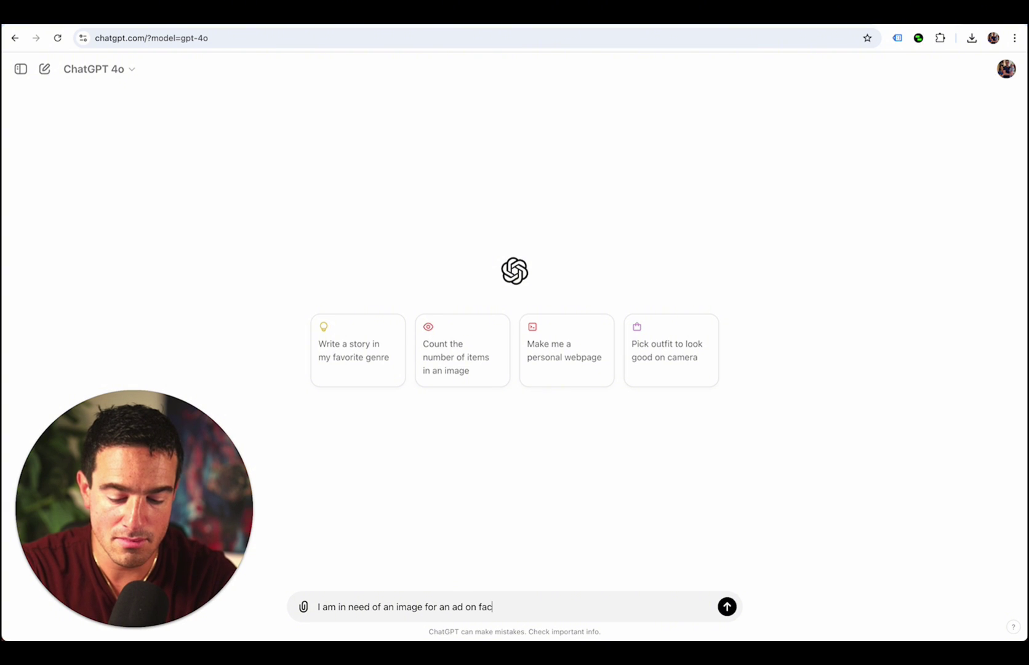
text(ebook. )
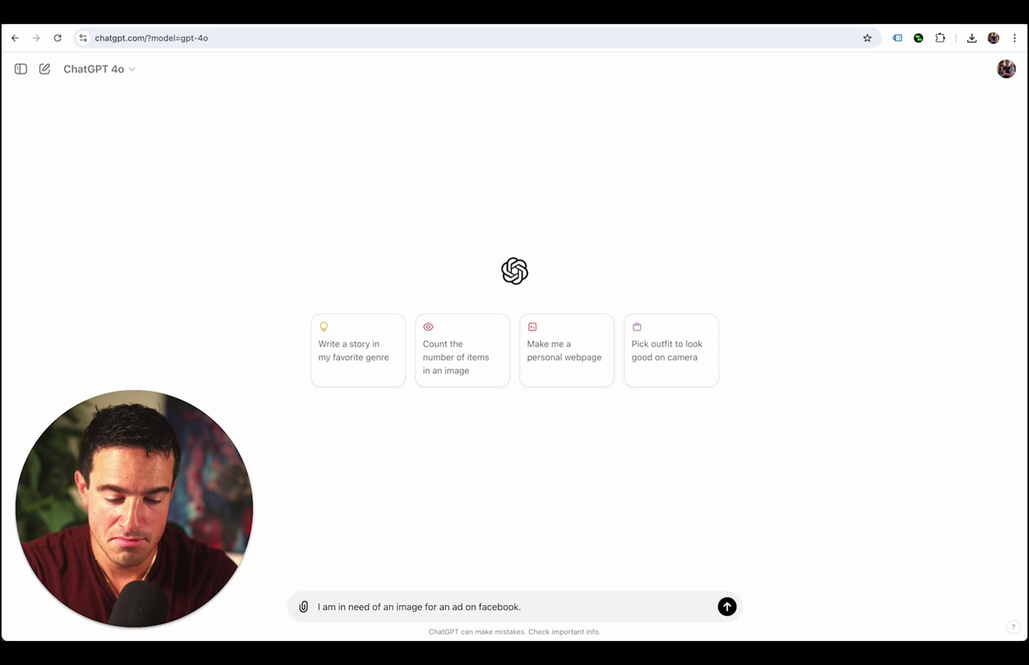
- Continue the message with "The image should be of a man in his 40s who looks happy"
text(the)
key(BackSpace)
key(BackSpace)
key(BackSpace)
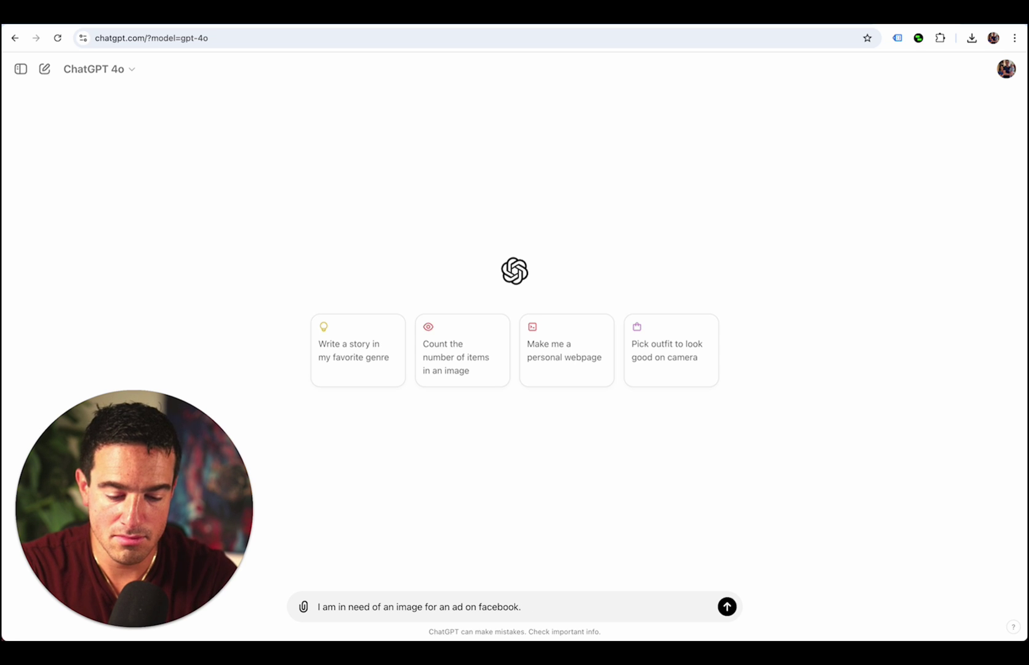
text(The image should show)
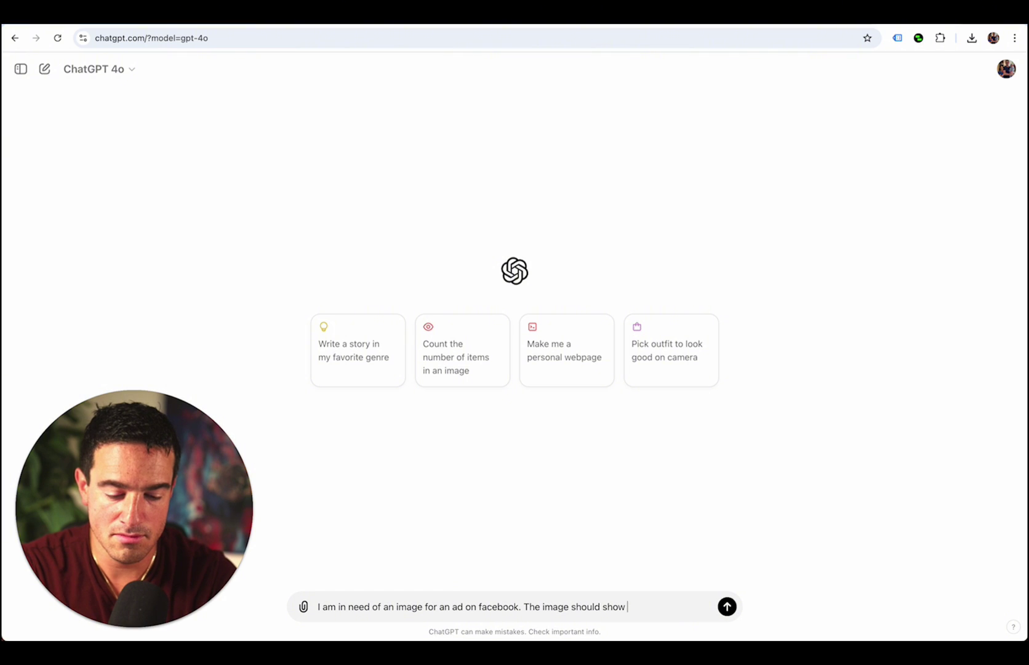
key(BackSpace)
key(BackSpace)
key(BackSpace)
key(BackSpace)
key(BackSpace)
text(be of a )
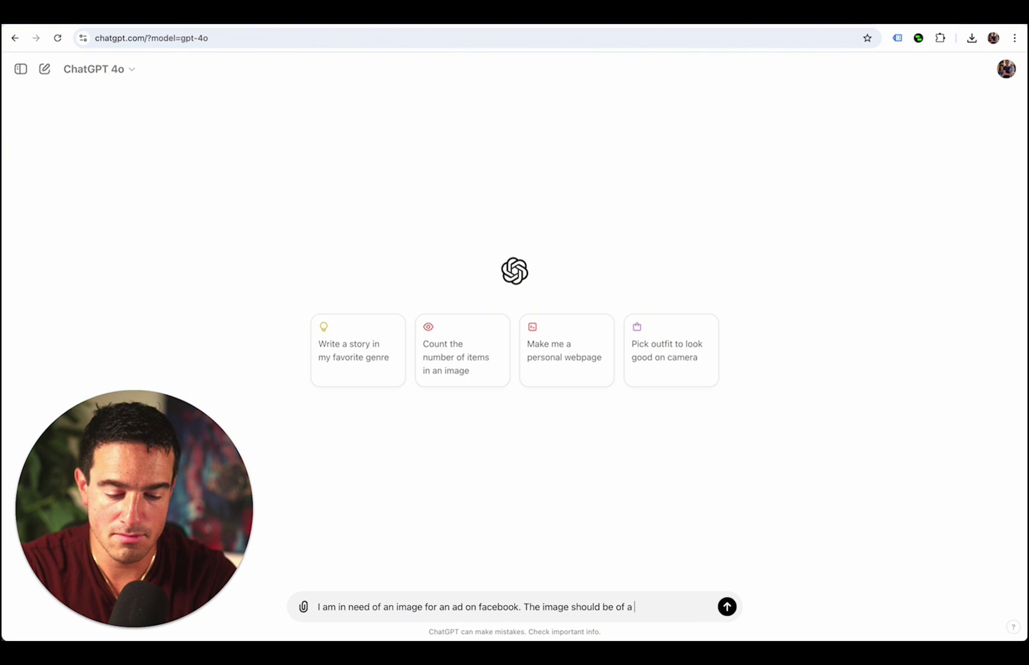
text(man in his)
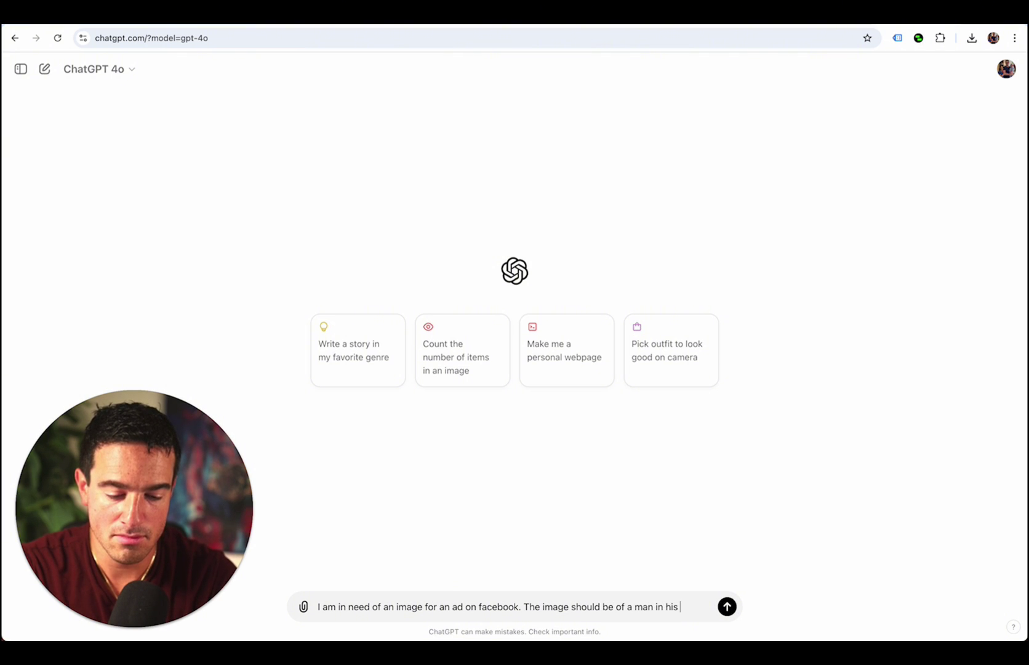
text( 40s who looks )
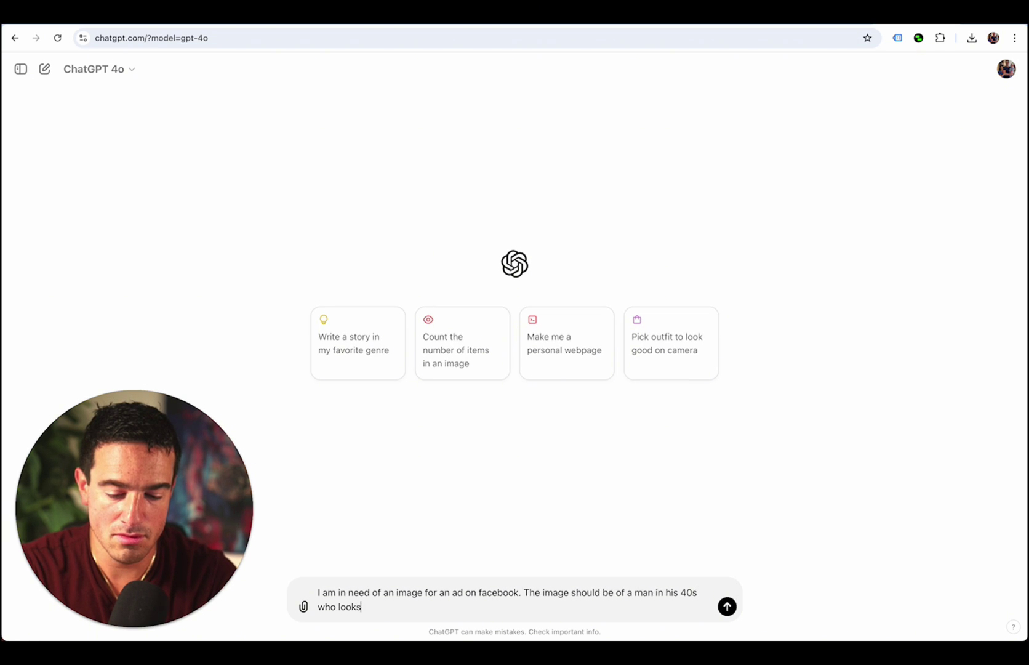
text(h)
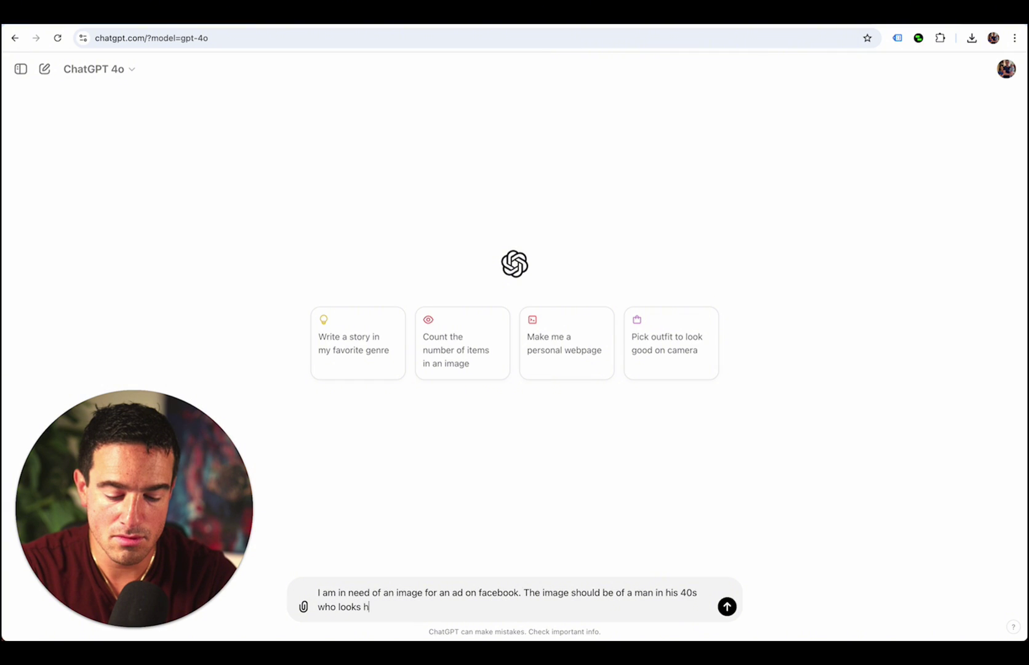
text(appy to)
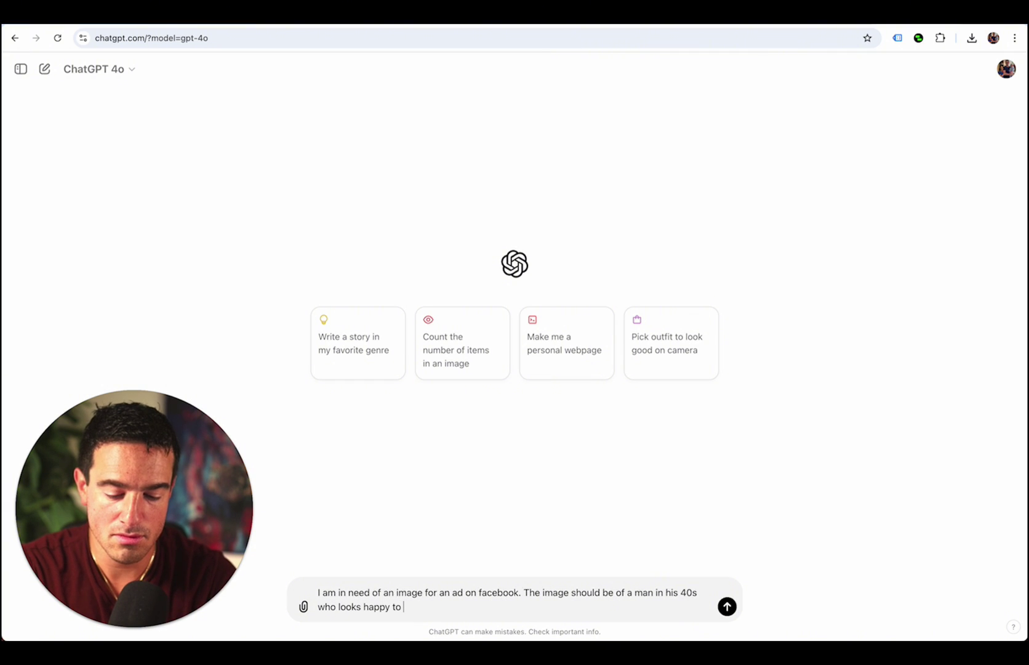
text( be)
key(BackSpace)
key(BackSpace)
key(BackSpace)
key(BackSpace)
key(BackSpace)
key(BackSpace)
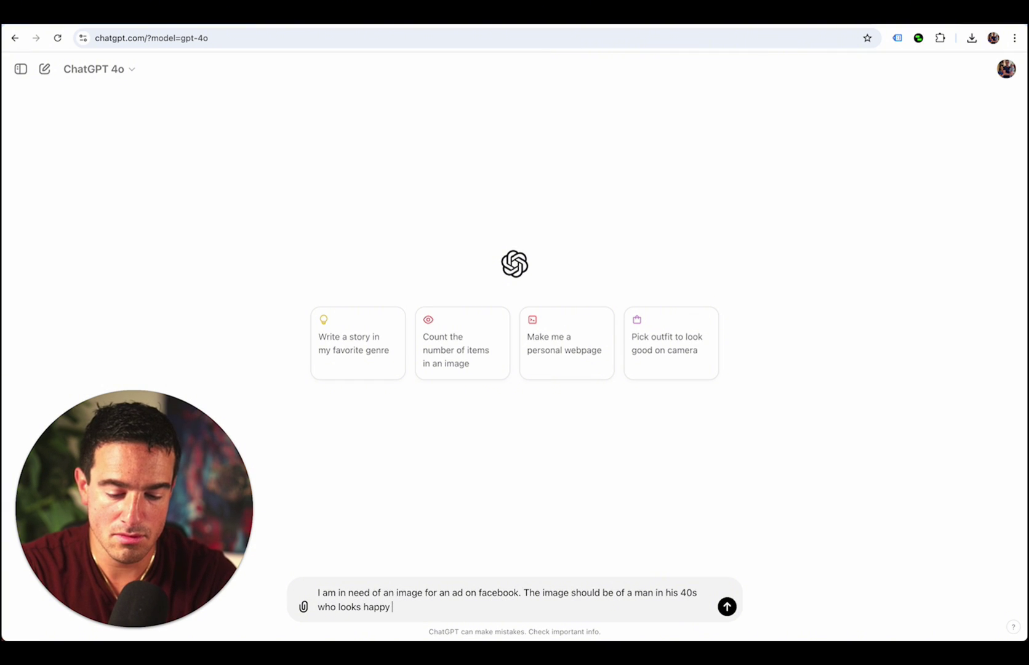
- End that sentence with a period and add "he's happy because he now owns a successful business" to the message
text(. he's ha)
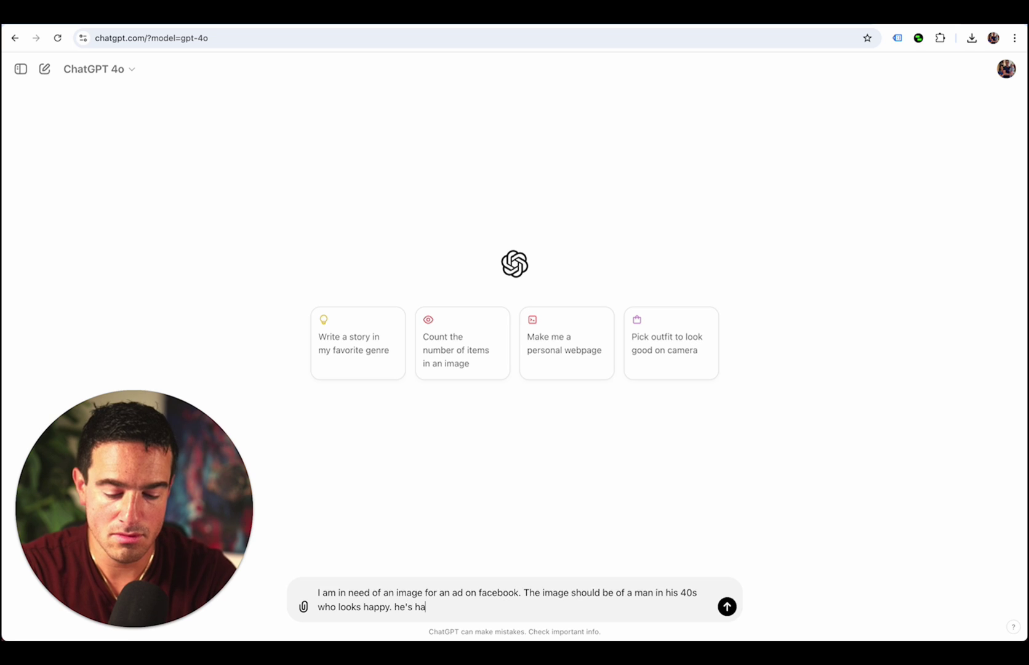
text(ppy bec)
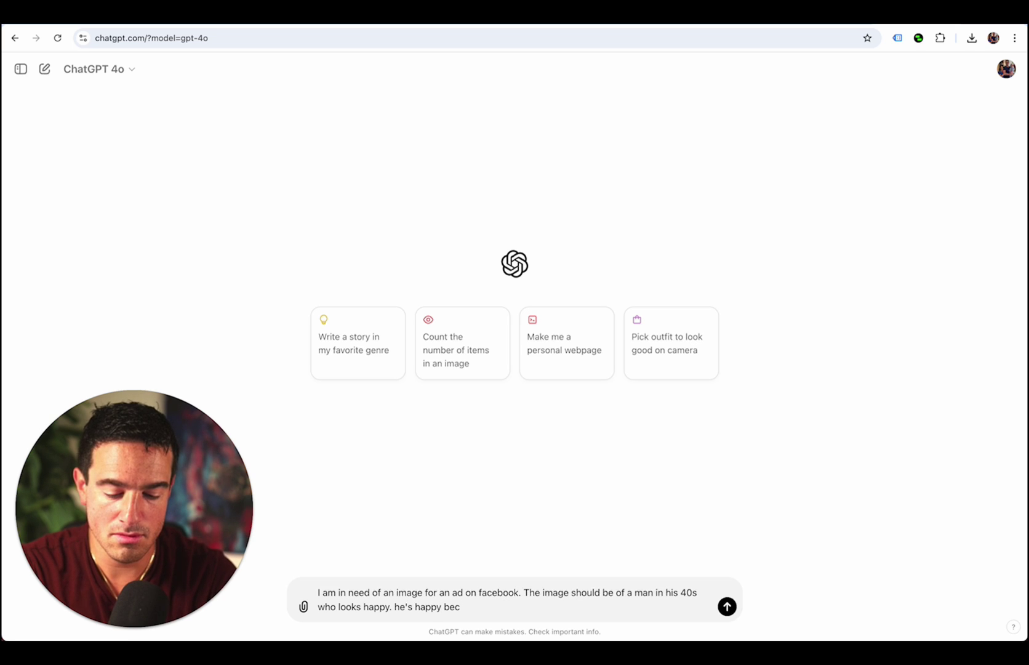
text(ause he)
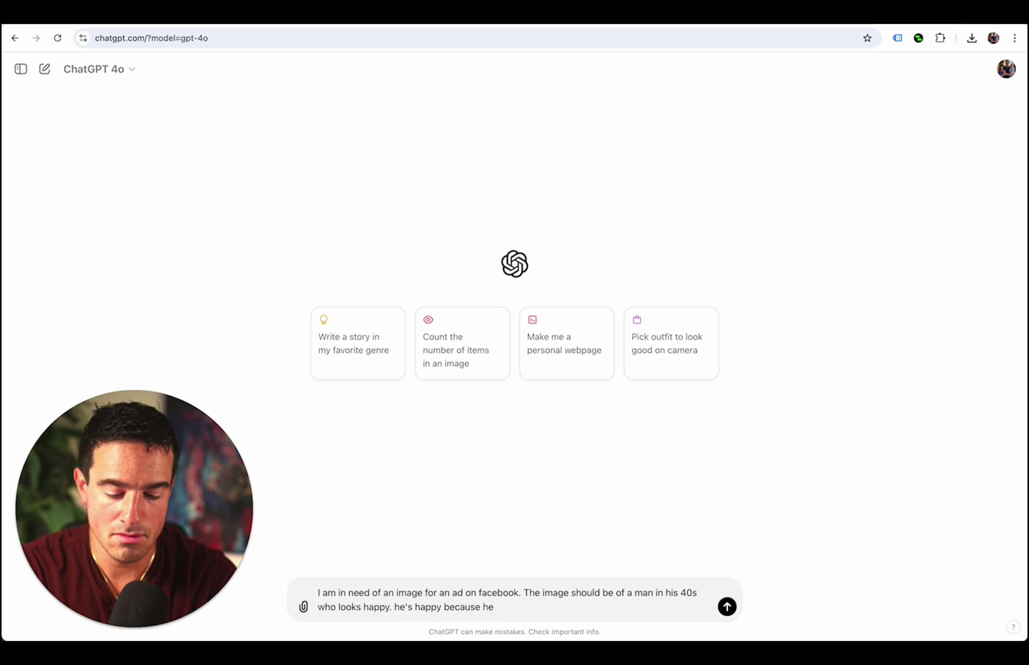
text( now owns )
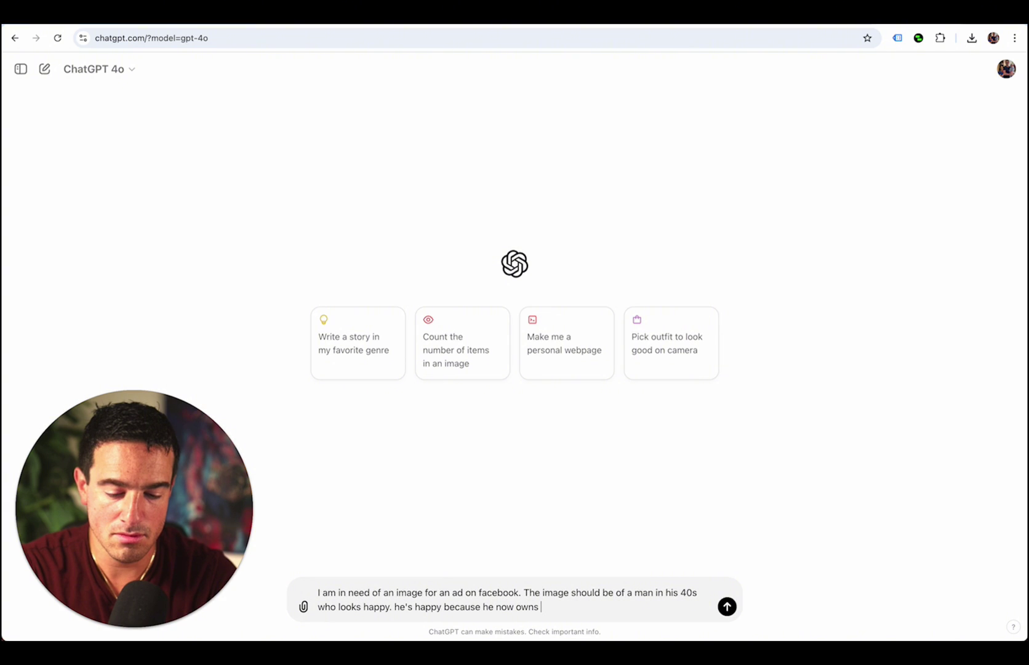
text(a succes)
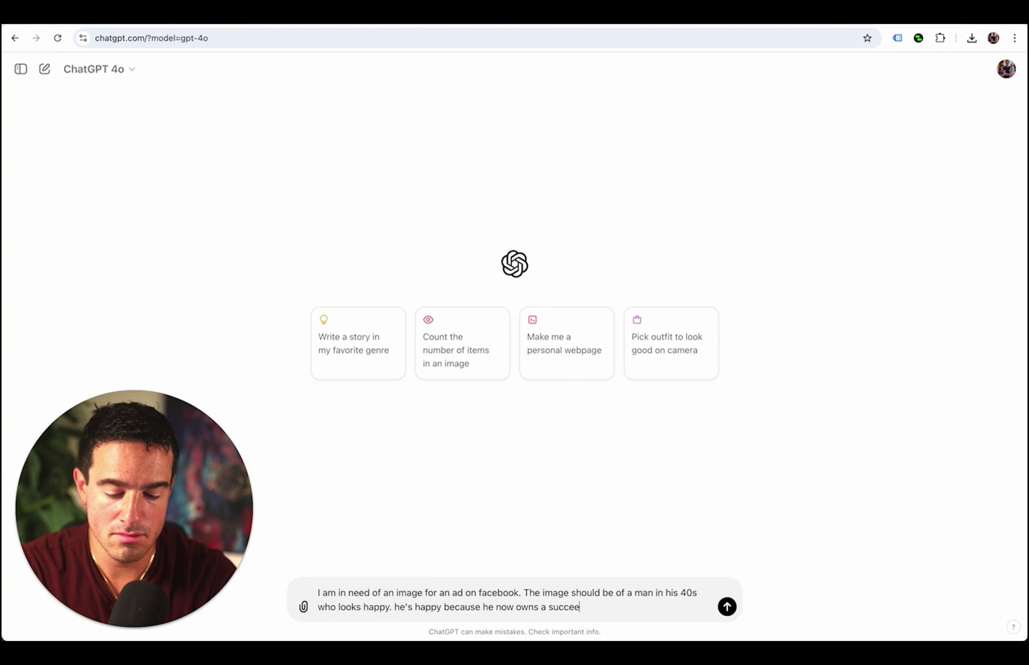
text(sful business)
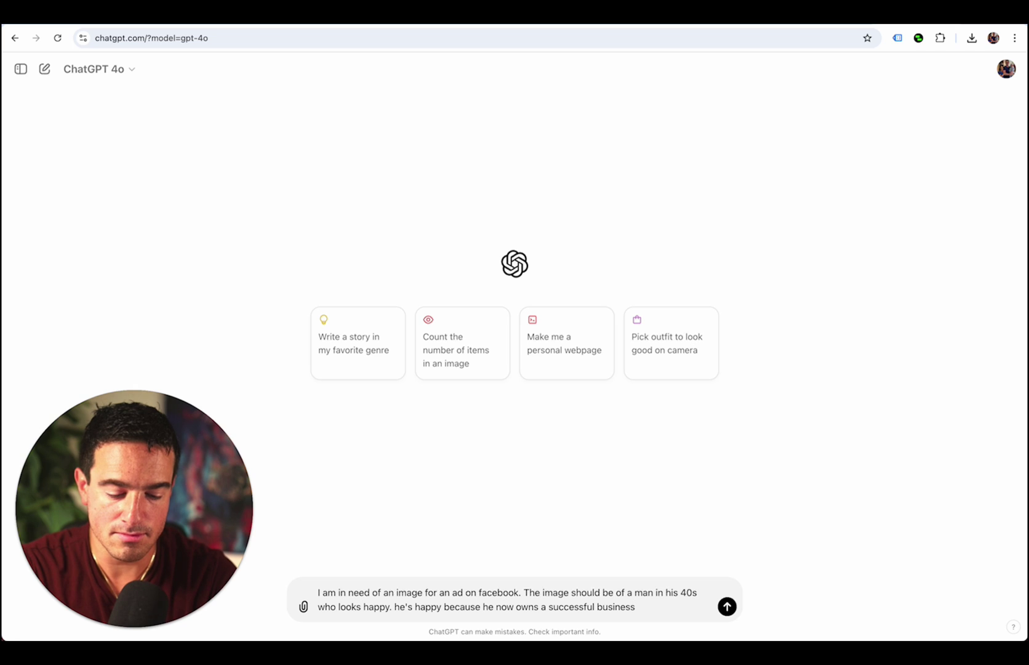
- Close the sentence with a period and add "the type of business he owns is a roof rejuvenation business."
text(. t)
text(he ty)
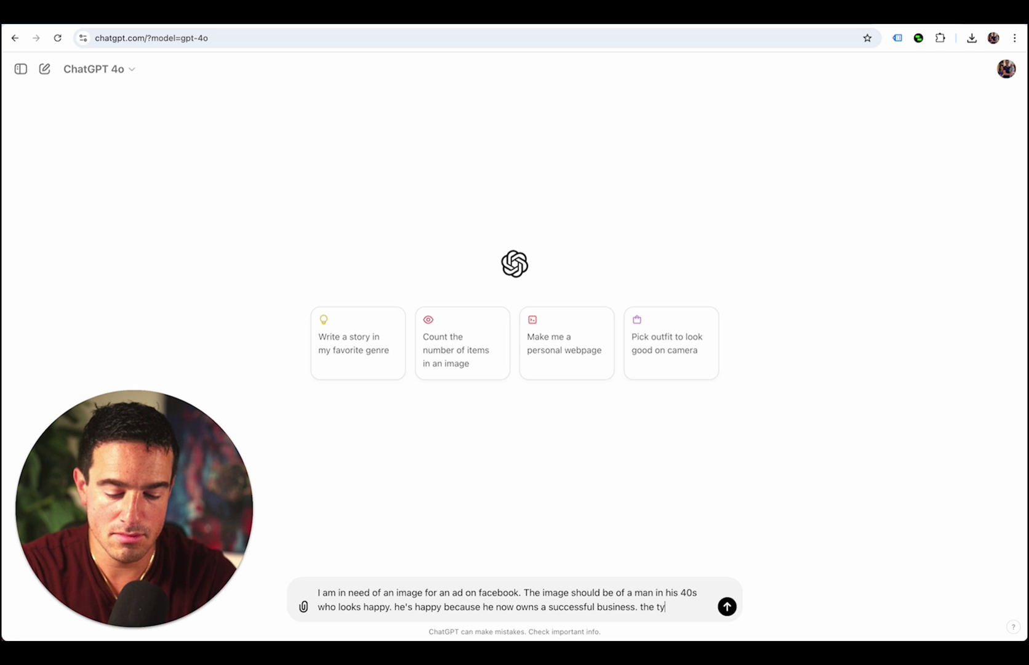
text(pe of business he )
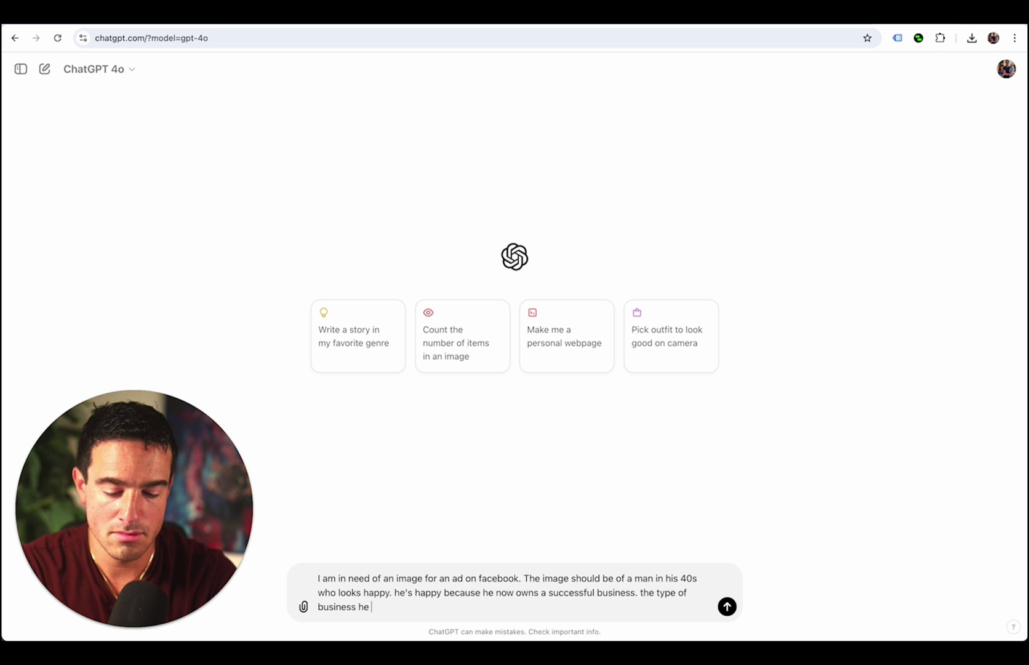
text(owns is a )
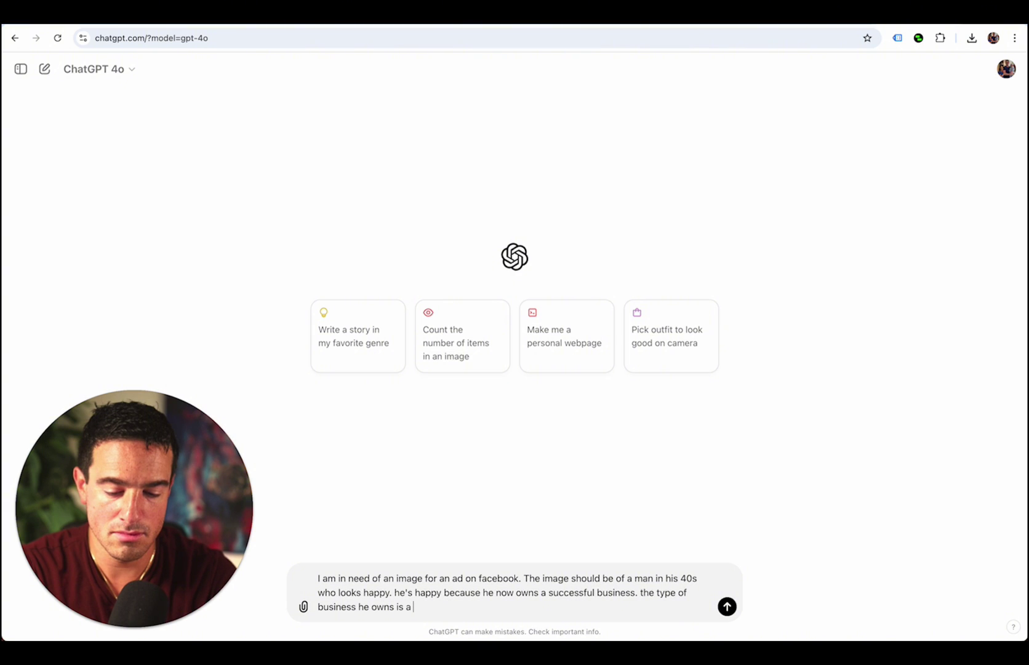
text(roof reju)
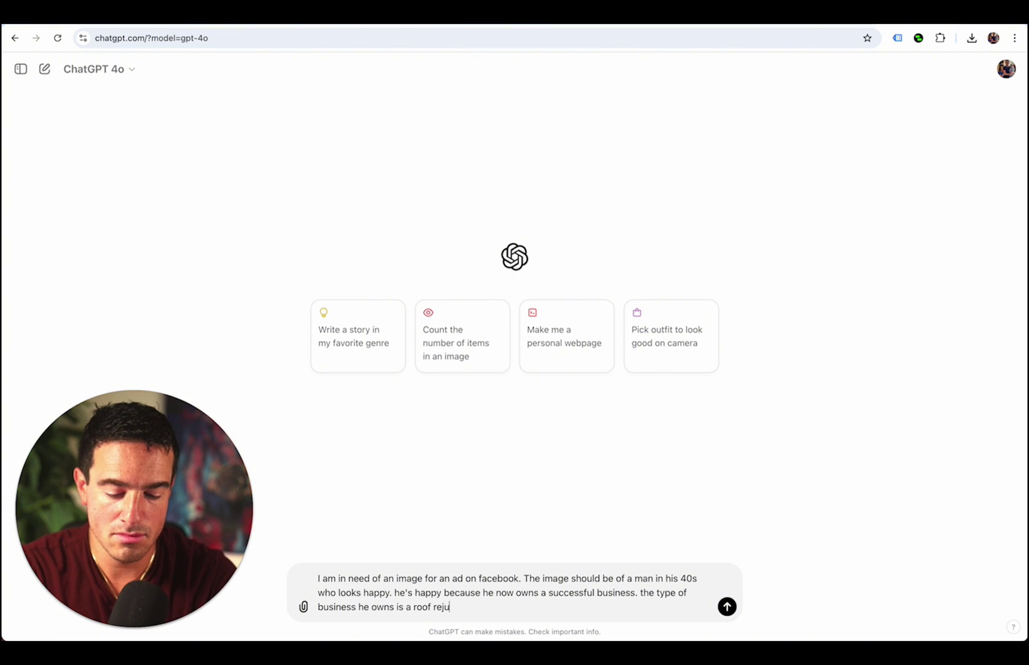
text(venation business.)
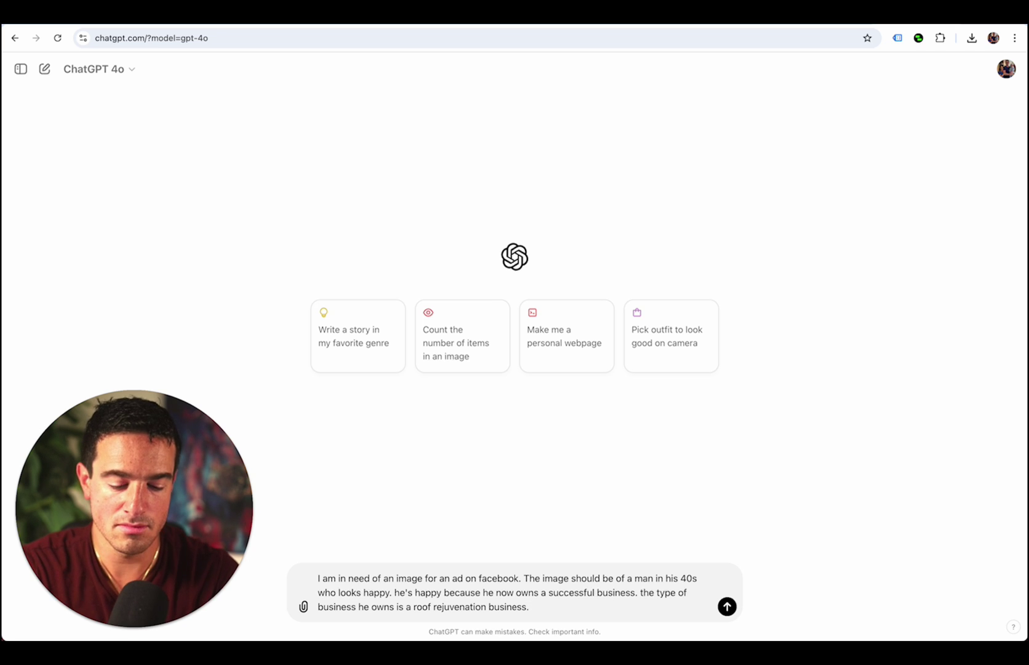
- Add the request "please create a text to image prompt for this so i can use it in some text to image software that i like using."
text(please crea)
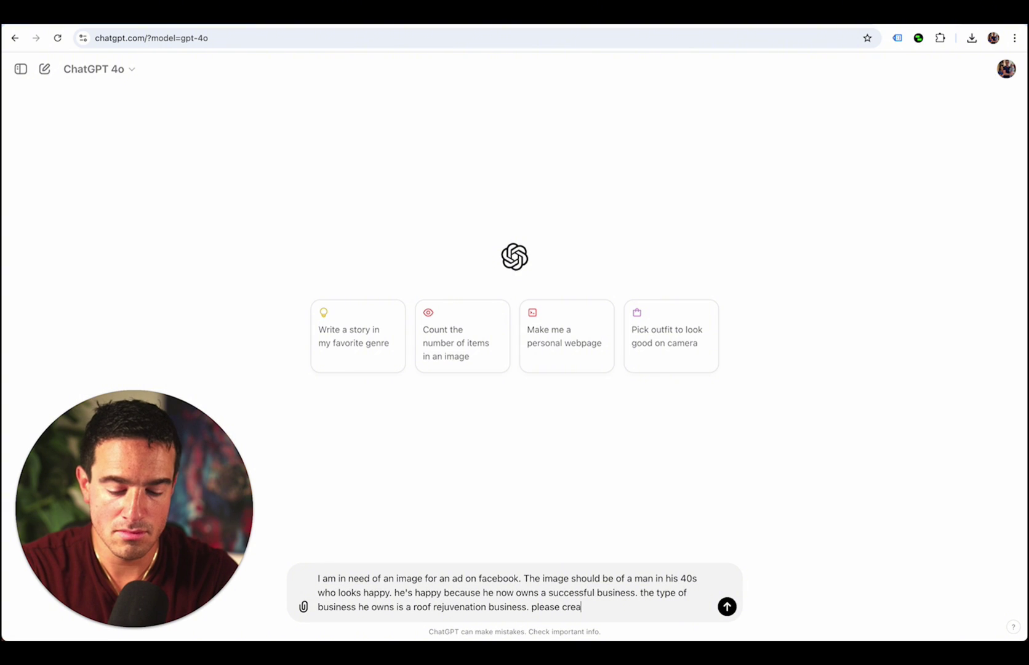
text(te a text)
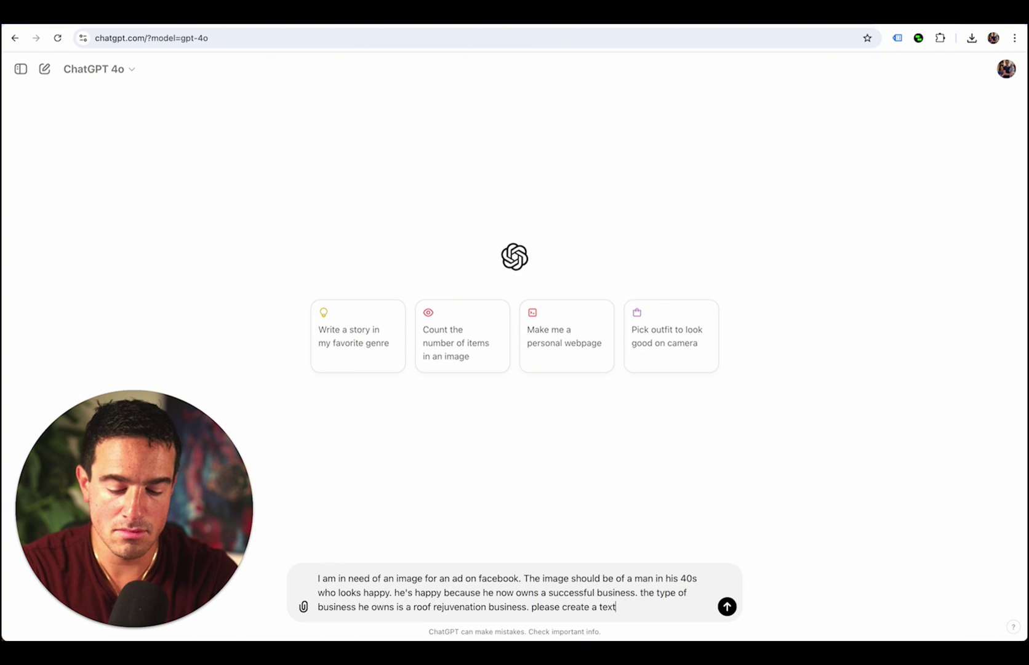
text( to image prompt for)
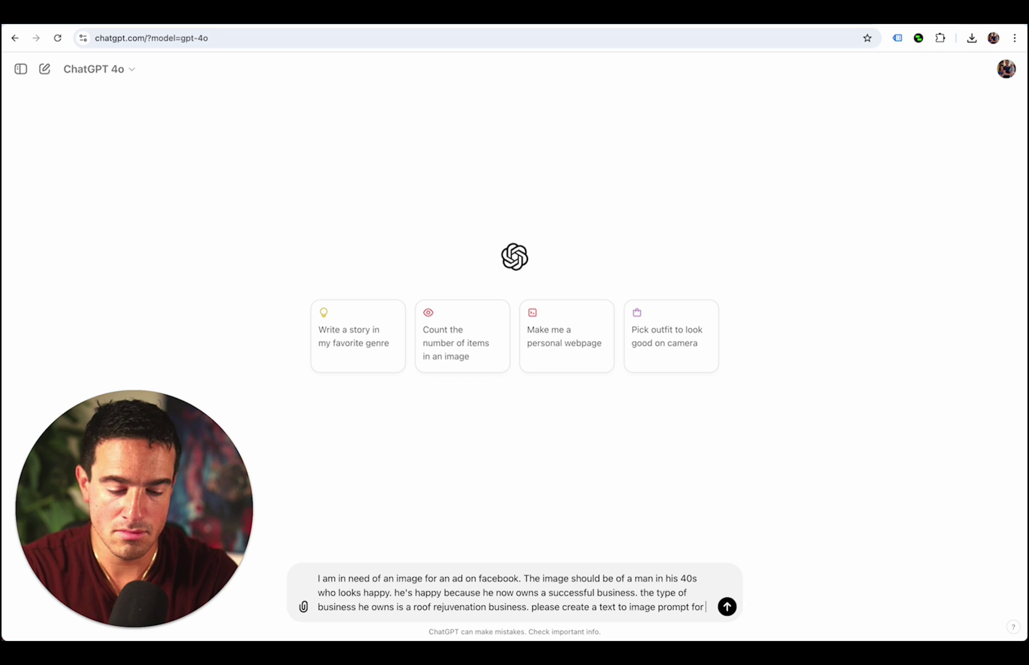
text( this s)
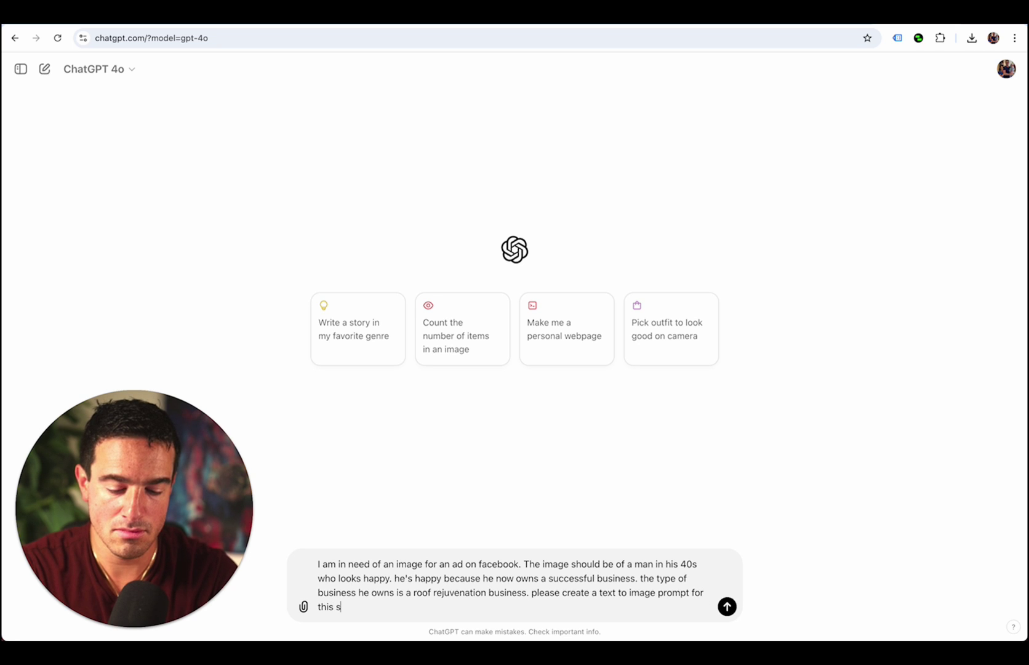
text(o i can use it )
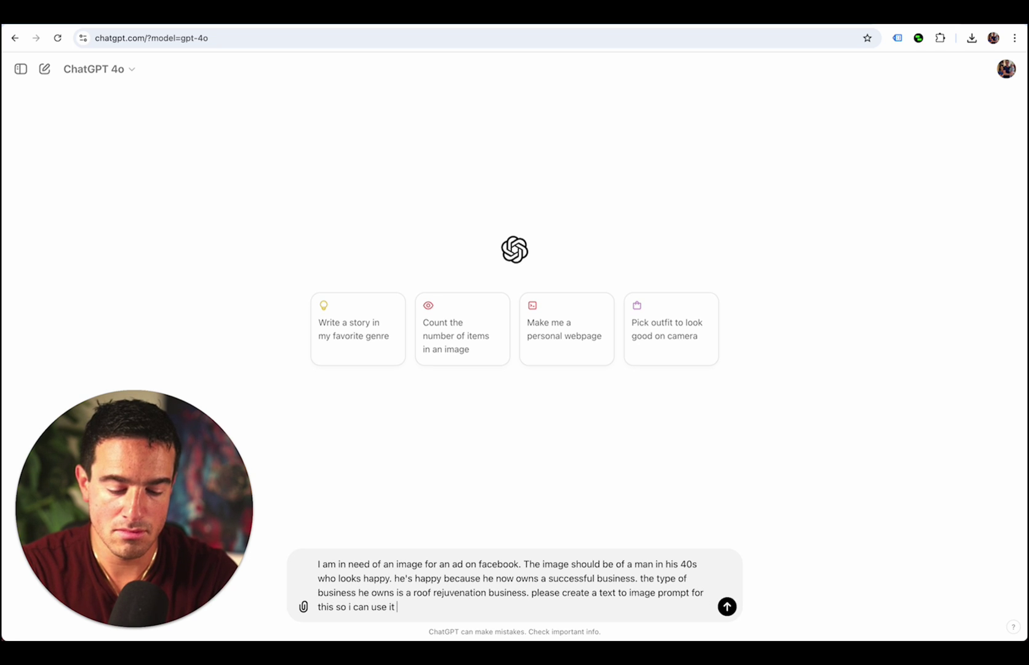
text(in some text to )
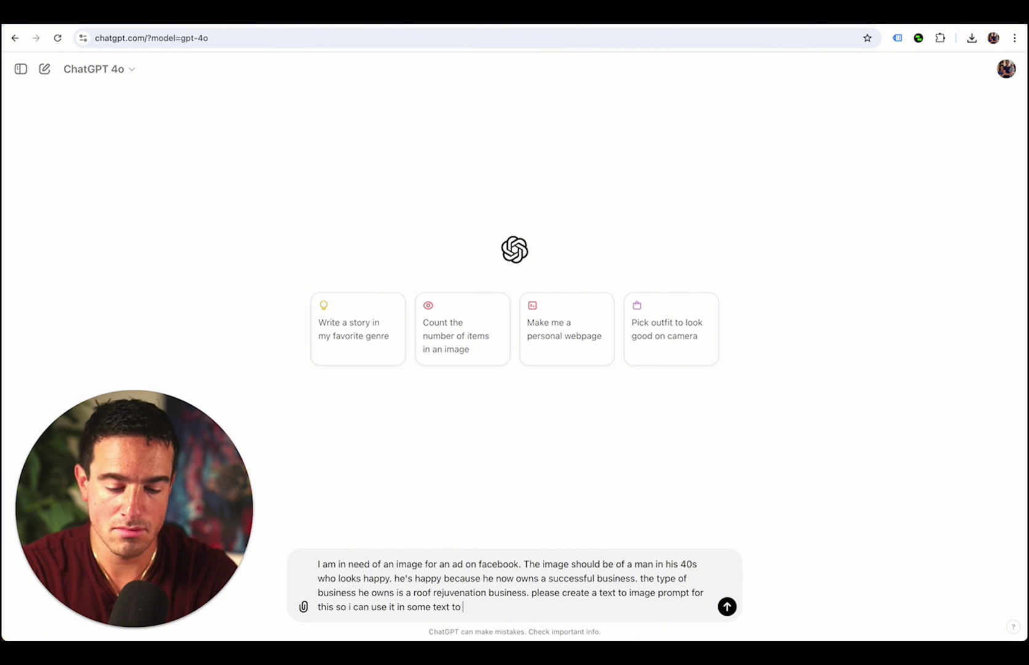
text(image soft)
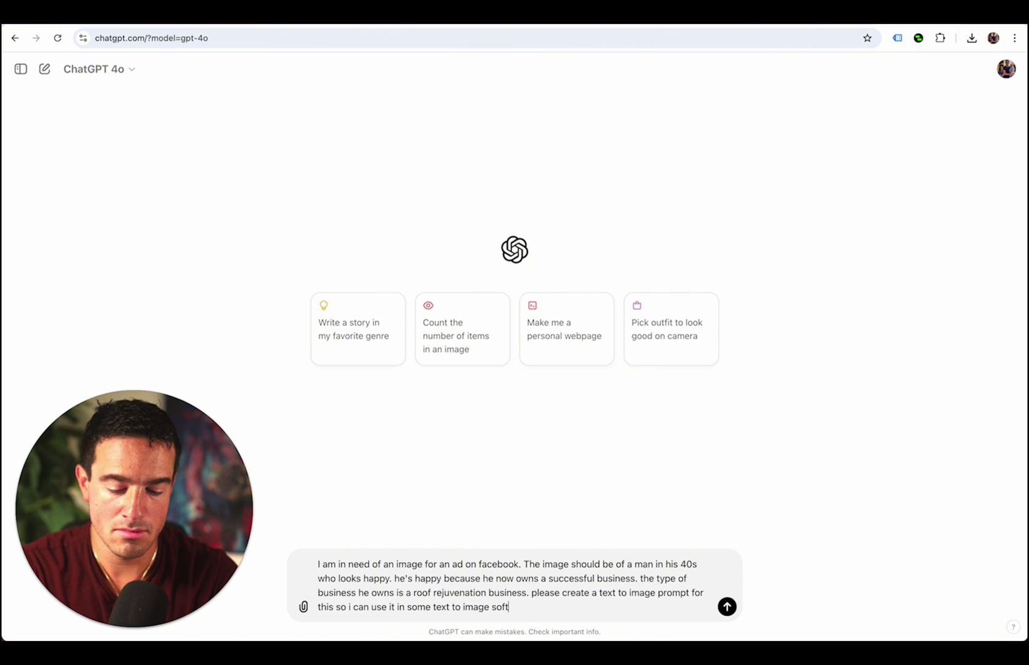
text(ware that i lik)
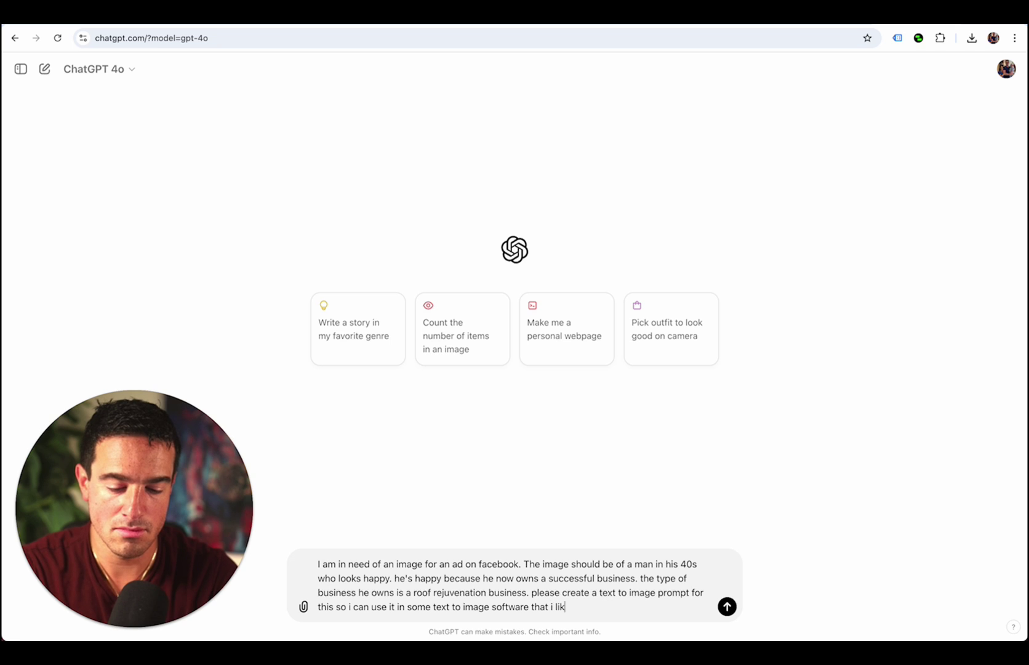
text(e use)
key(BackSpace)
text(ing.)
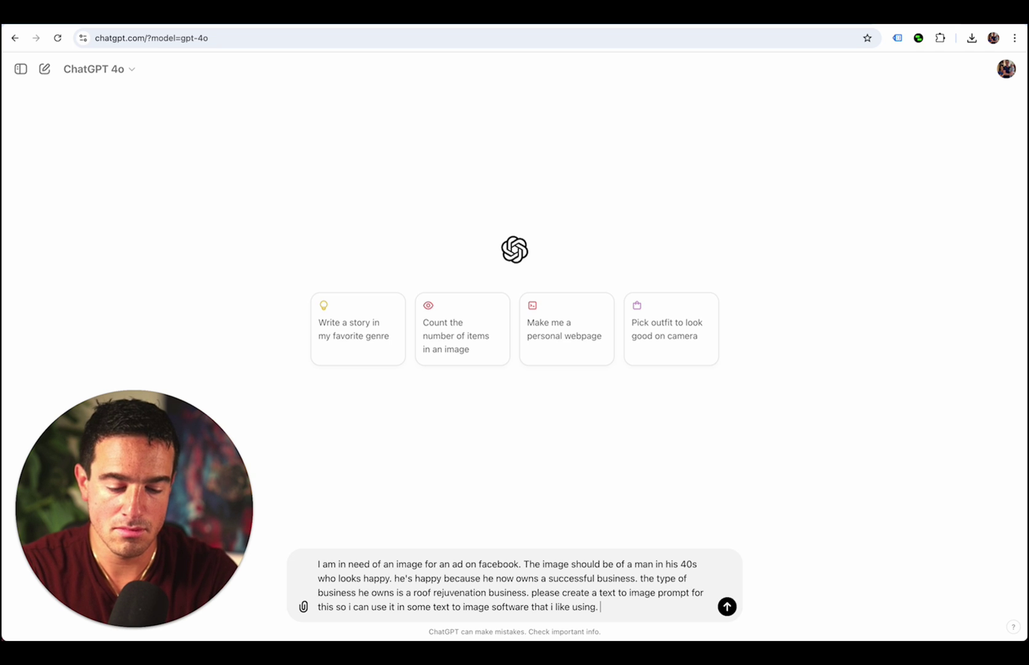
- Send the message, copy ChatGPT's generated image prompt without the quotation marks, and paste it as the prompt in getimg.ai's text-to-image generator
key(Return)
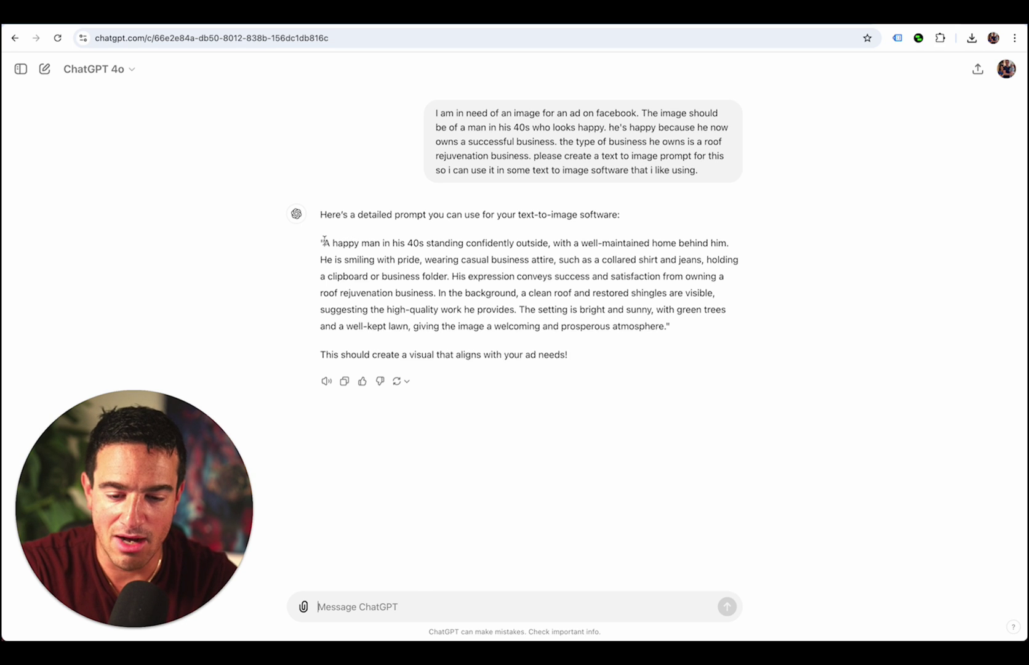
drag(325, 242, 667, 327)
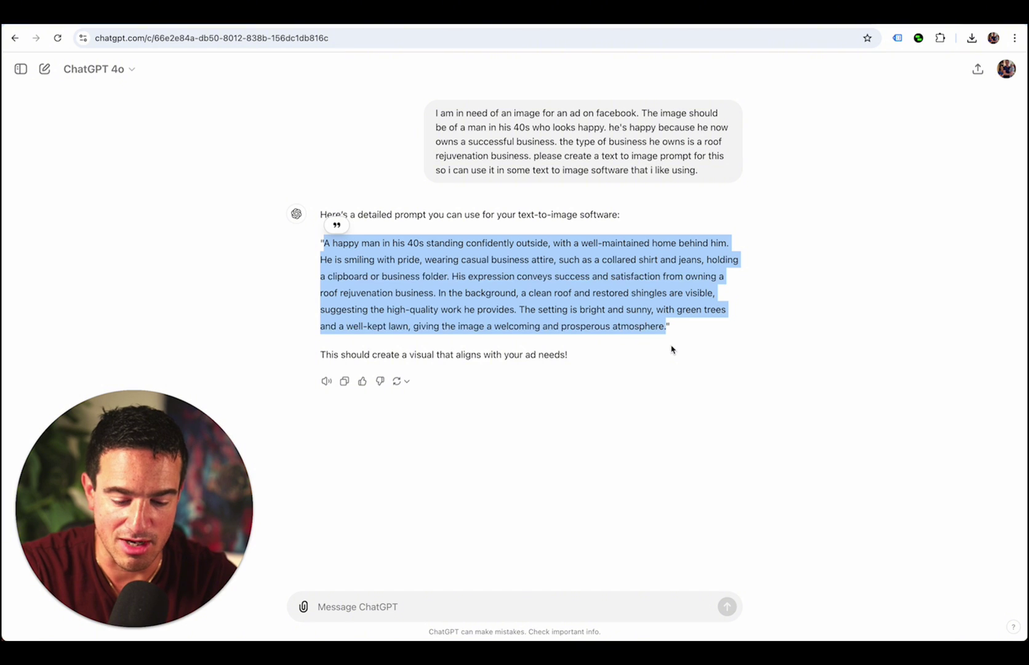
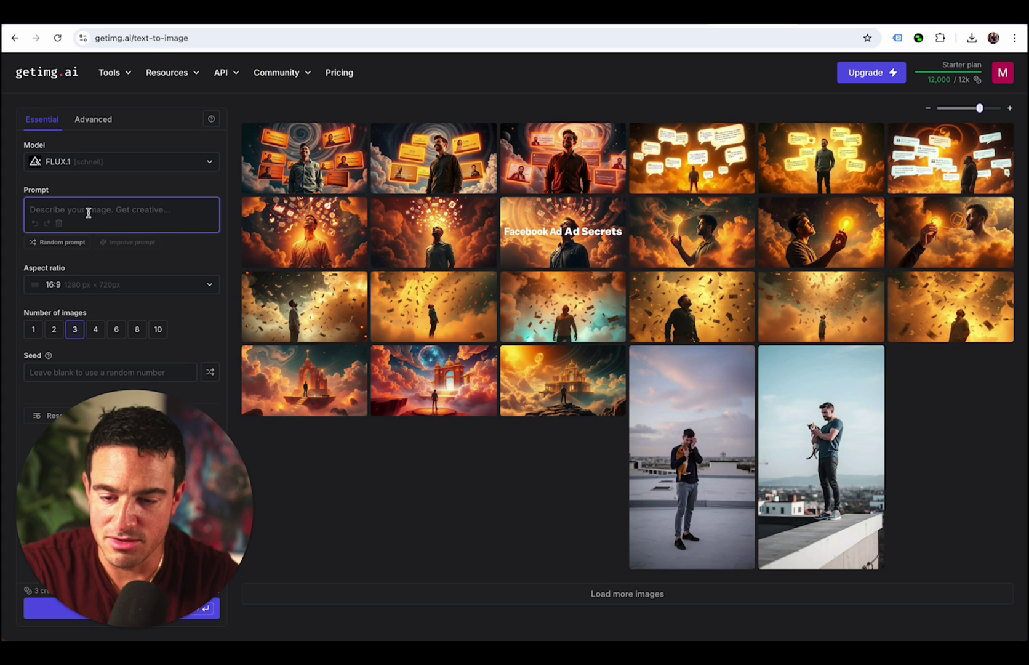
text(A happy man in his 40s standing confidently outside, with a well-maintained home behind him. He is smiling with pride, wearing casual business attire, such as a collared shirt and jeans, holding a clipboard or business folder. His expression conveys success and satisfaction from owning a roof rejuvenation business. In the background, a clean roof and restored shingles are visible, suggesting the high-quality work he provides. The setting is bright and sunny, with green trees and a well-kept lawn, giving the image a welcoming and prosperous atmosphere.)
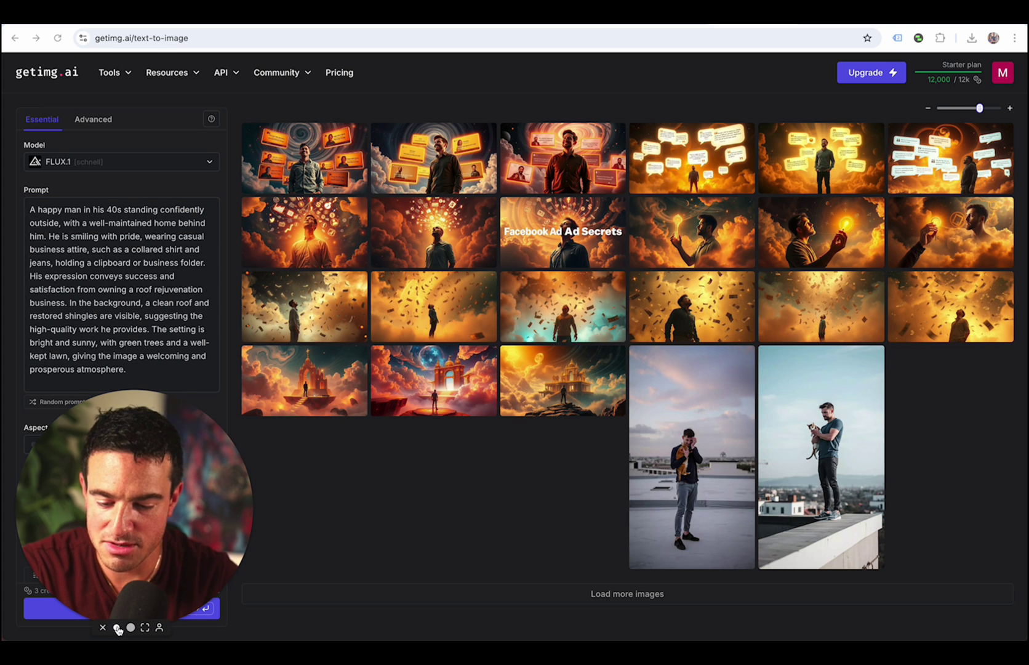
click(117, 627)
drag(113, 615, 974, 620)
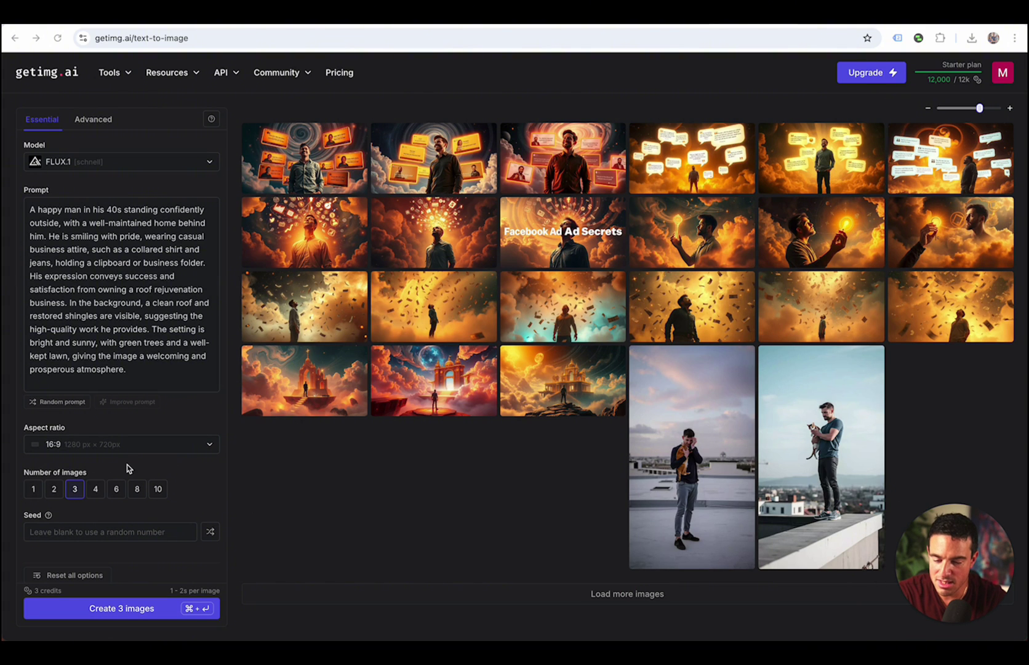
- Set the aspect ratio to 9:16 and generate three images from the prompt
scroll(98, 468, down, 2)
scroll(137, 479, down, 1)
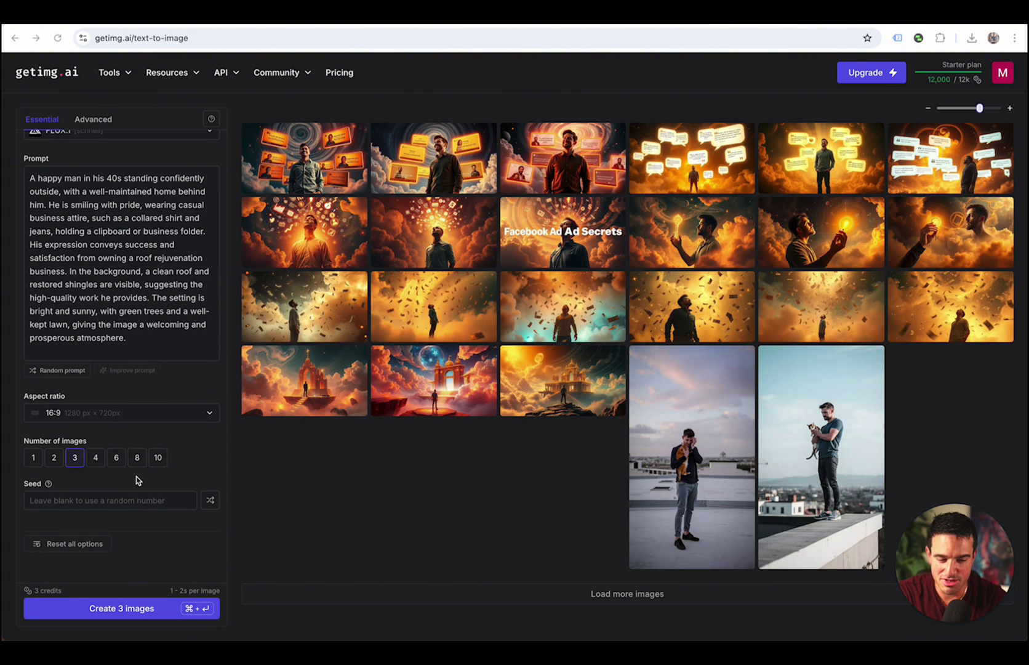
click(142, 528)
click(87, 417)
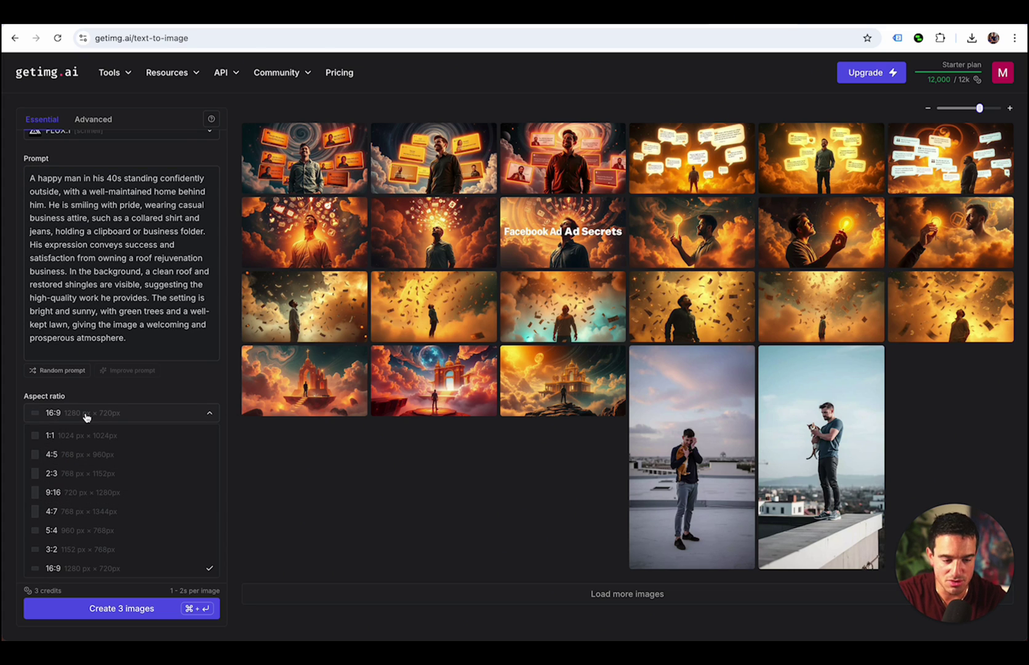
click(57, 492)
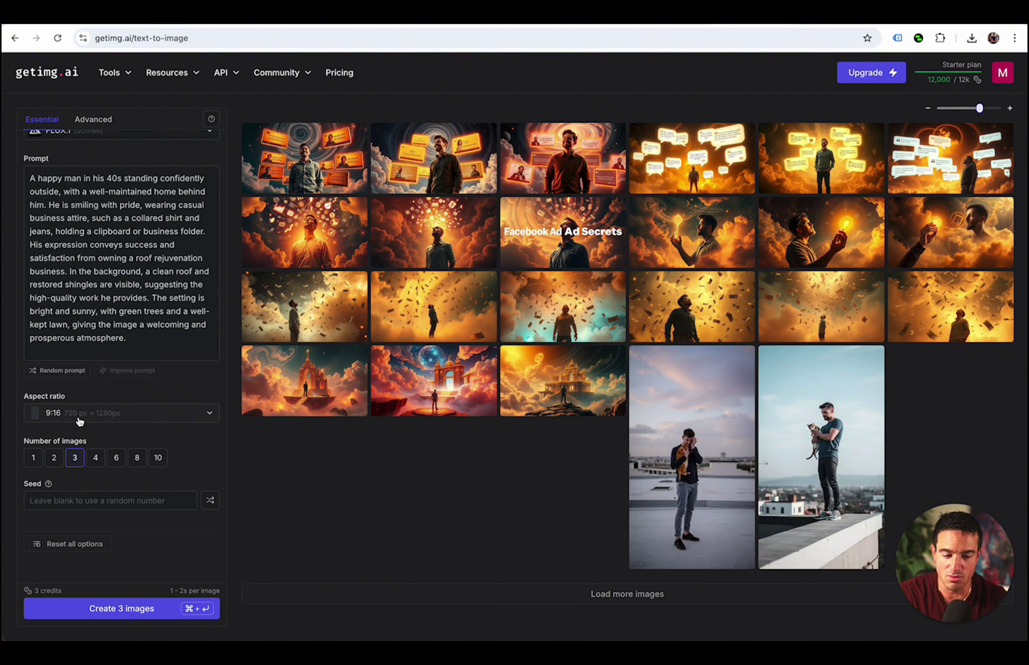
click(126, 610)
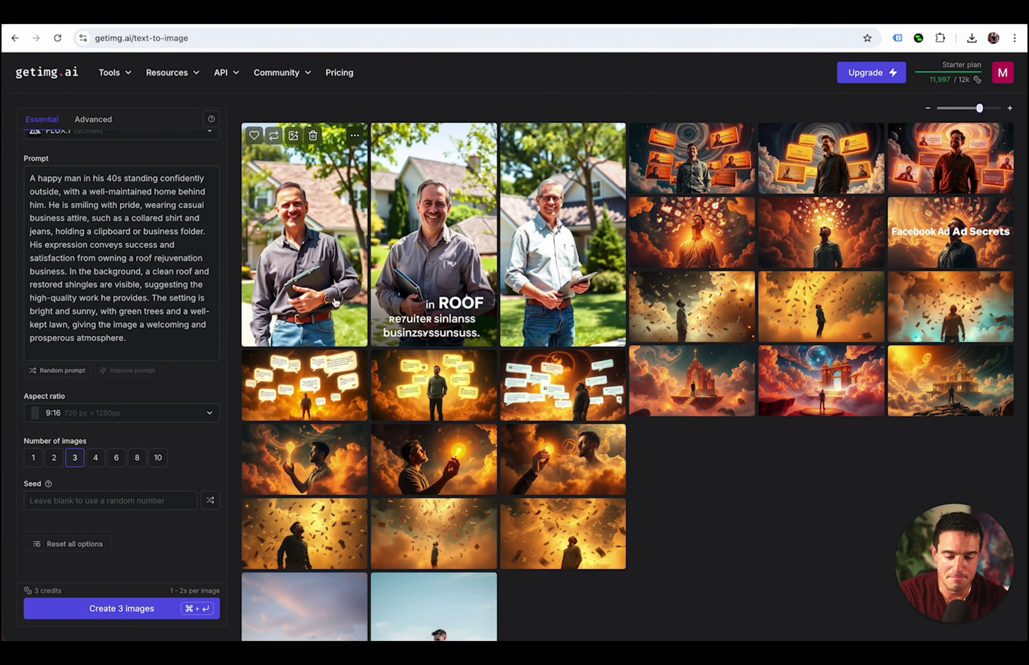
- Inspect the first generated image of the man up close and download it as a PNG
click(302, 209)
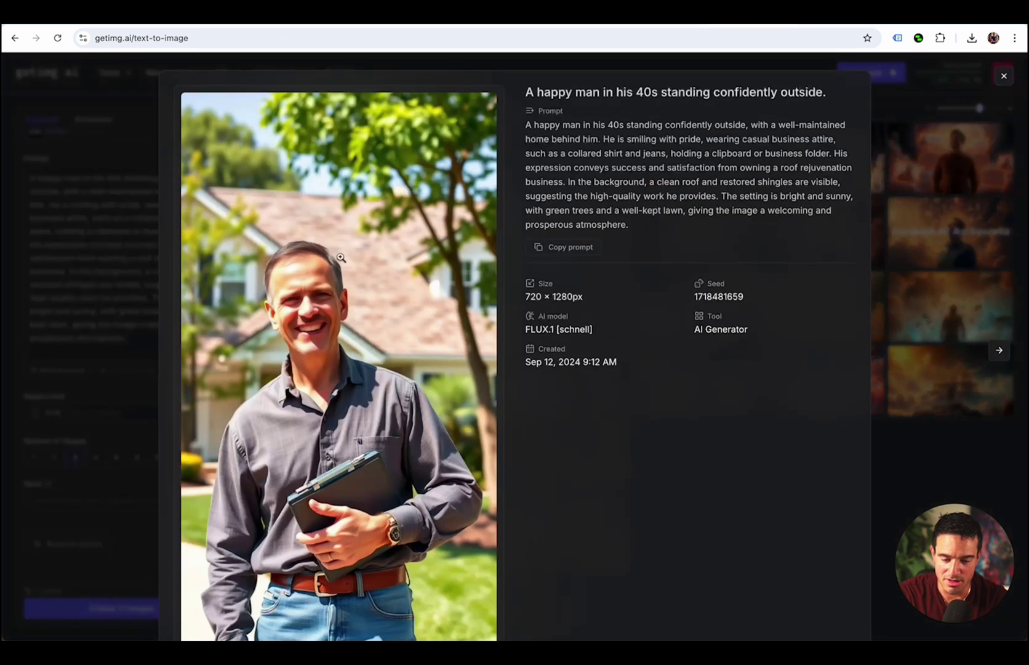
scroll(274, 310, down, 2)
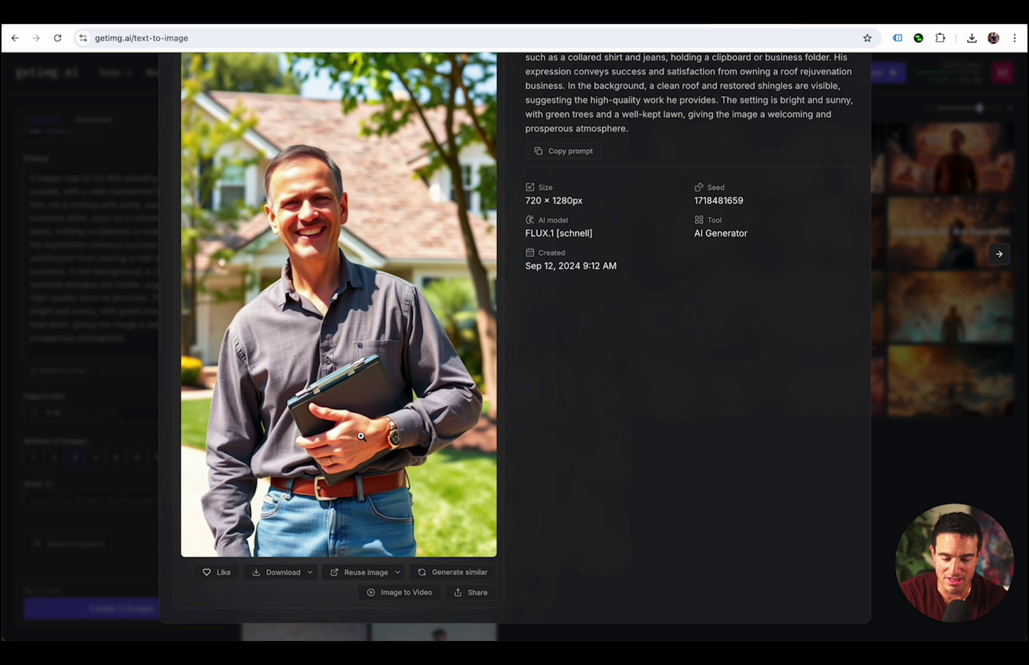
scroll(315, 211, up, 5)
scroll(315, 211, up, 3)
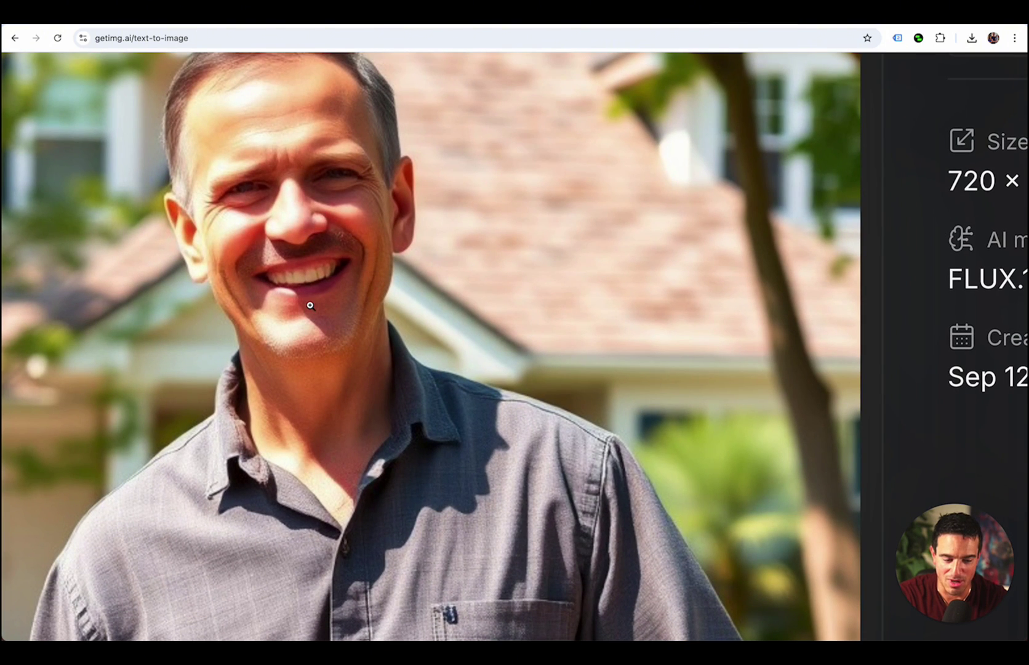
scroll(311, 305, down, 8)
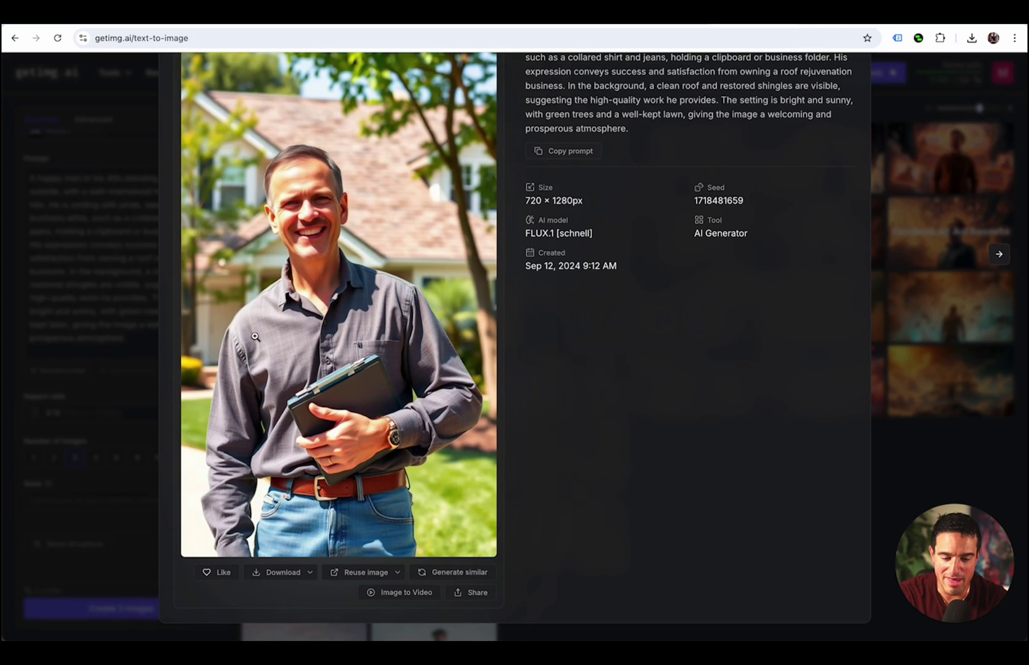
click(306, 575)
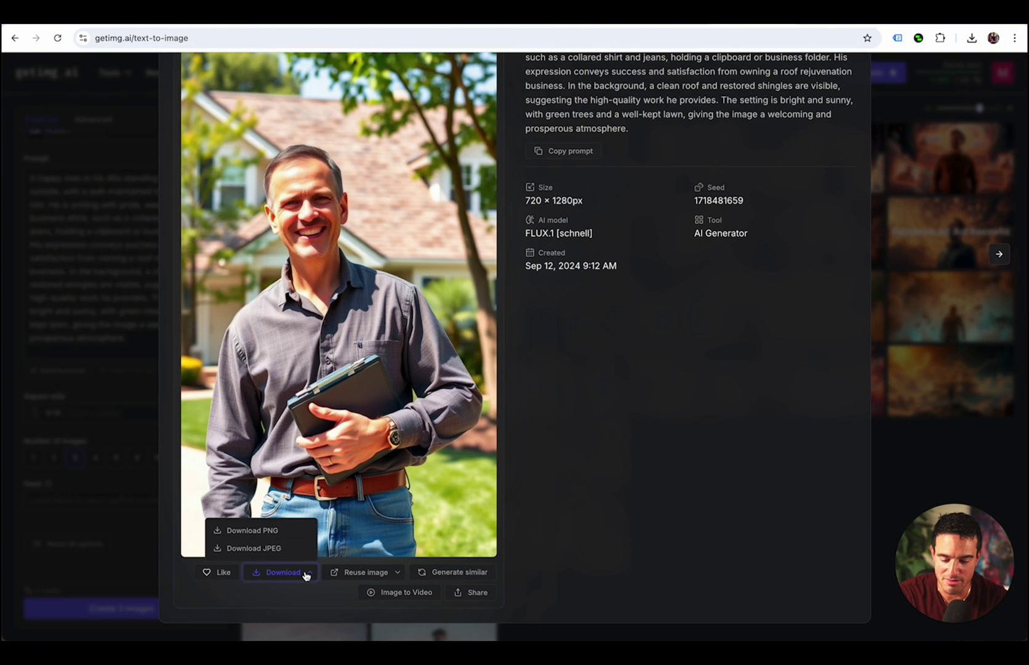
click(265, 532)
click(99, 369)
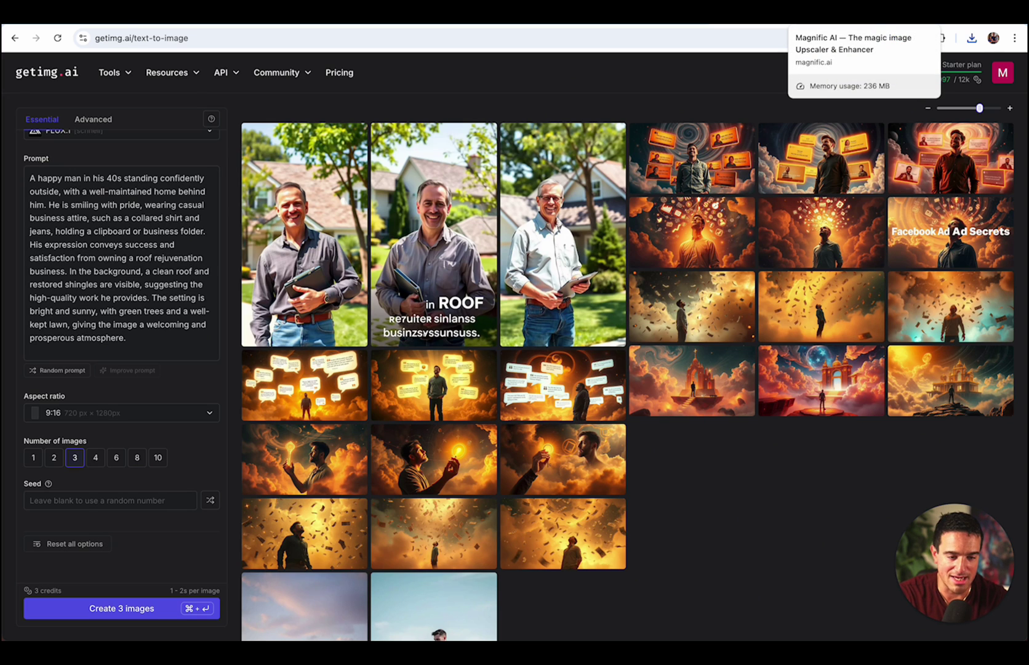
- Switch to Magnific and load the downloaded img-cVUG4GaQFxKT29dBcab5x.png as the upscaler's input image, previewing the file first
click(862, 13)
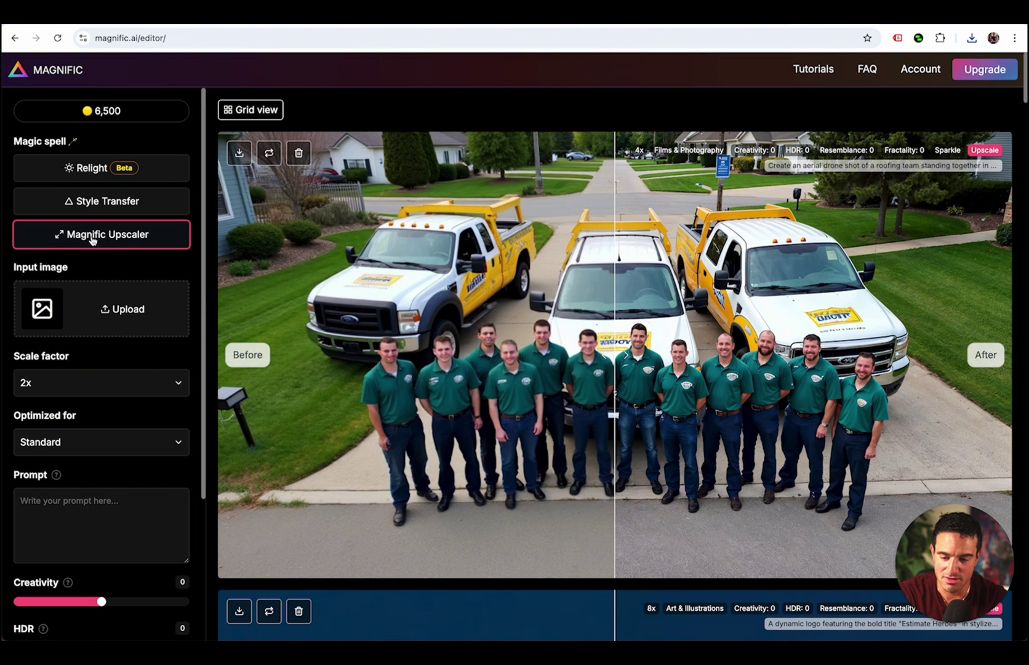
click(103, 316)
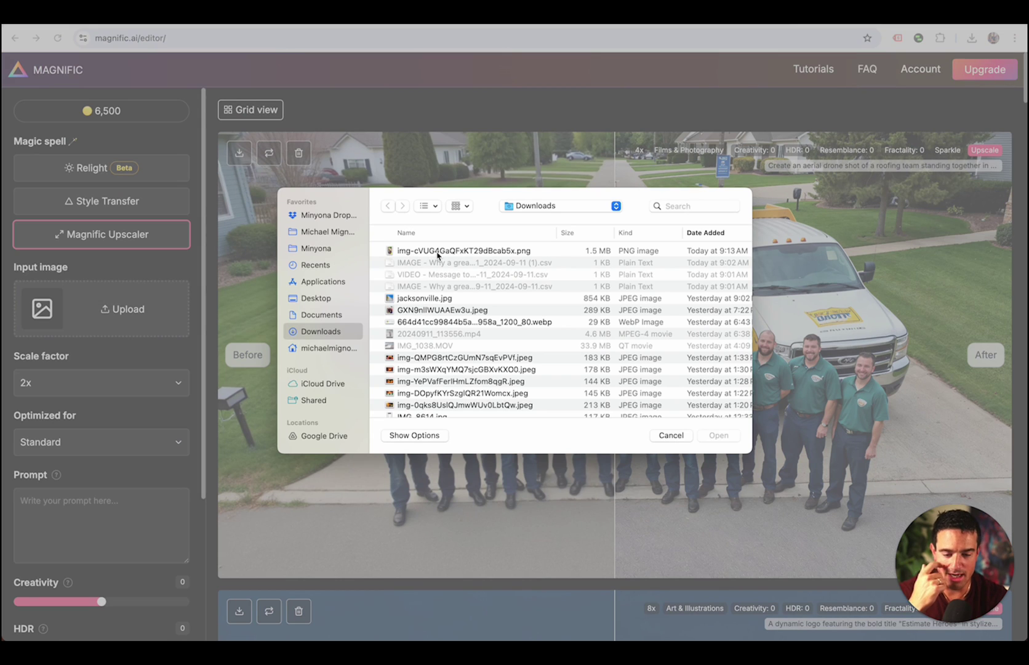
click(440, 253)
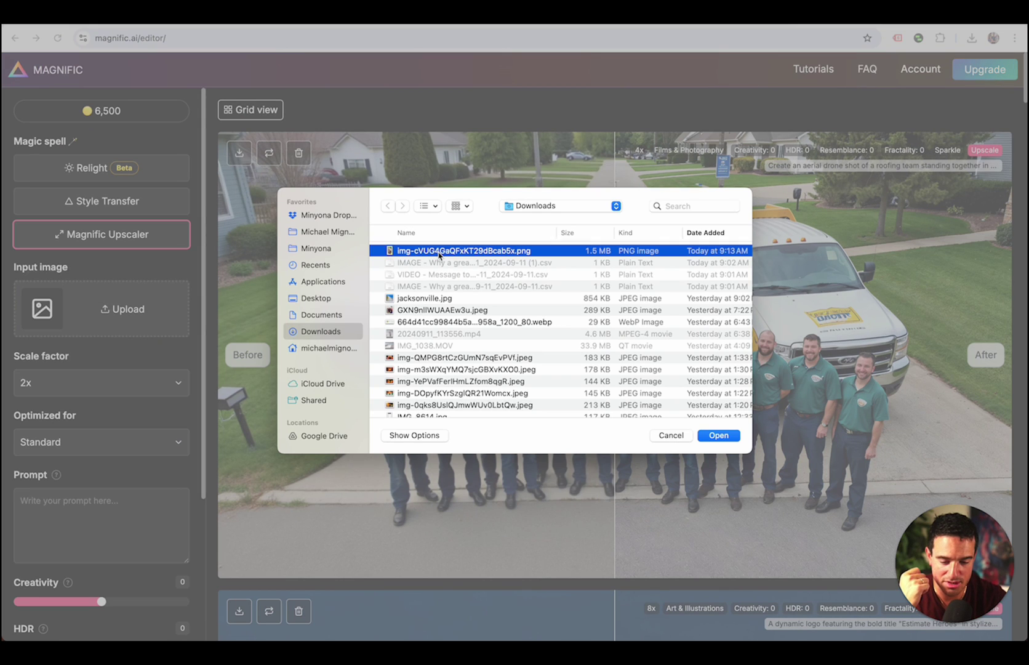
key(space)
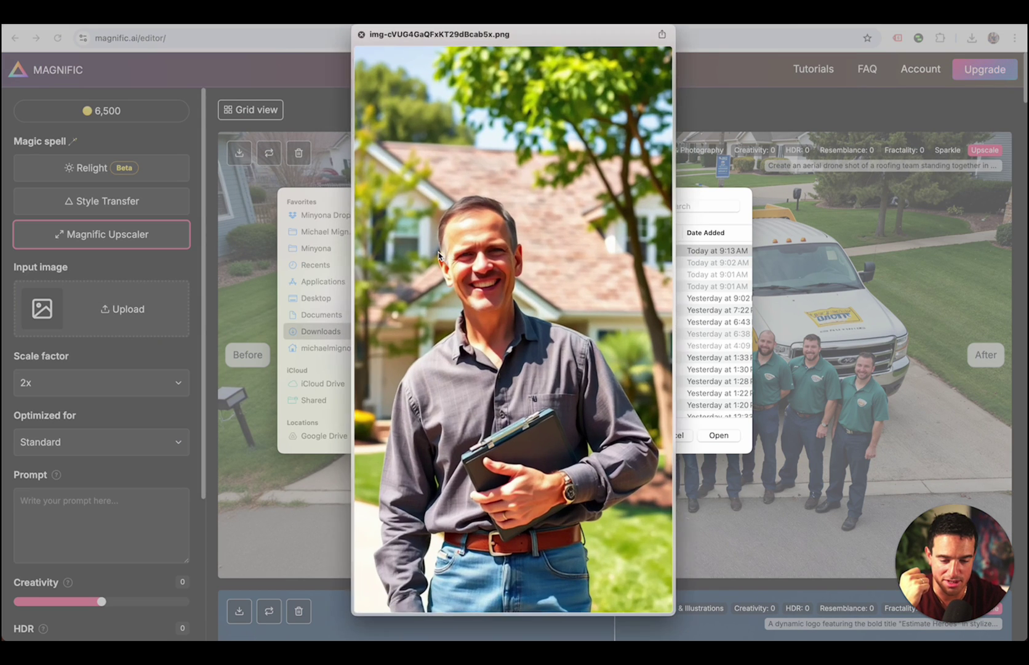
key(space)
double_click(440, 251)
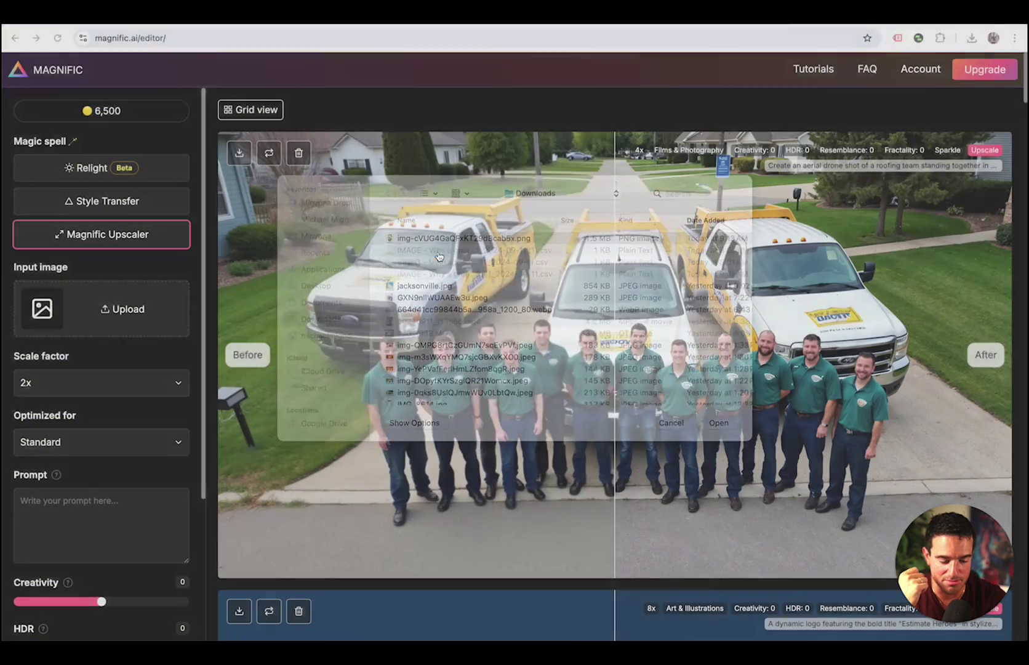
- Set the upscale's scale factor to 4x and optimize it for Films & Photography
click(100, 393)
click(100, 395)
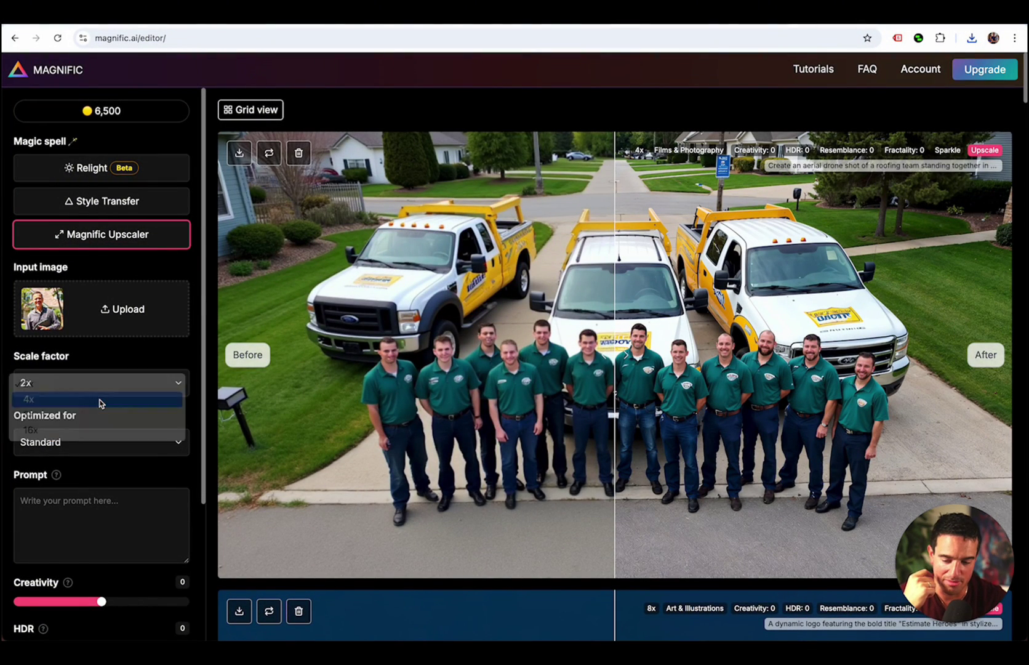
click(119, 442)
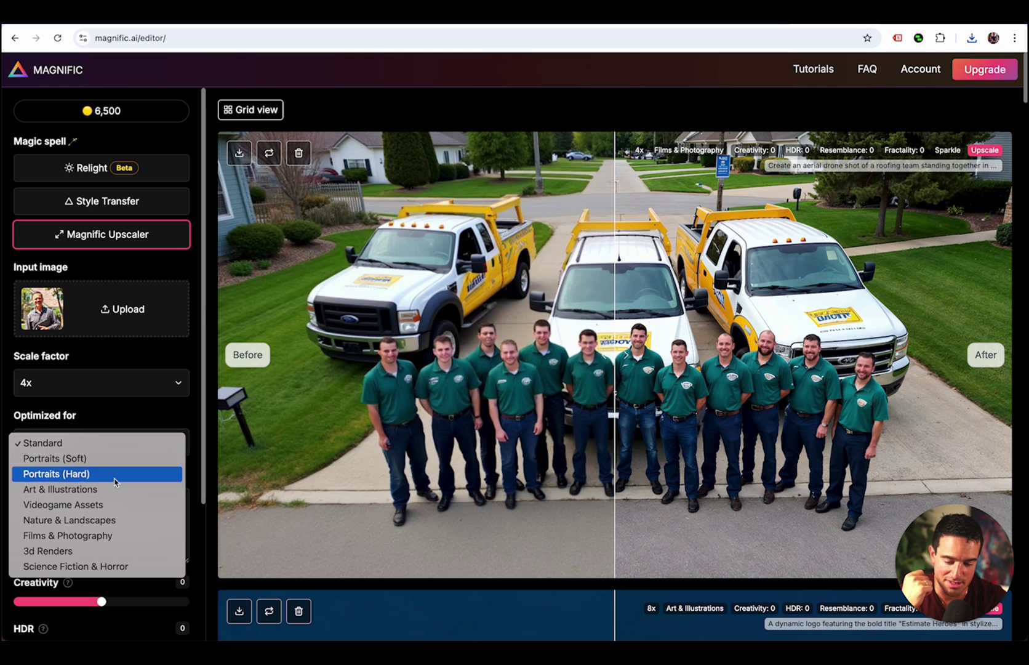
click(113, 536)
- Paste the copied image prompt as the prompt for the upscale
scroll(146, 446, down, 2)
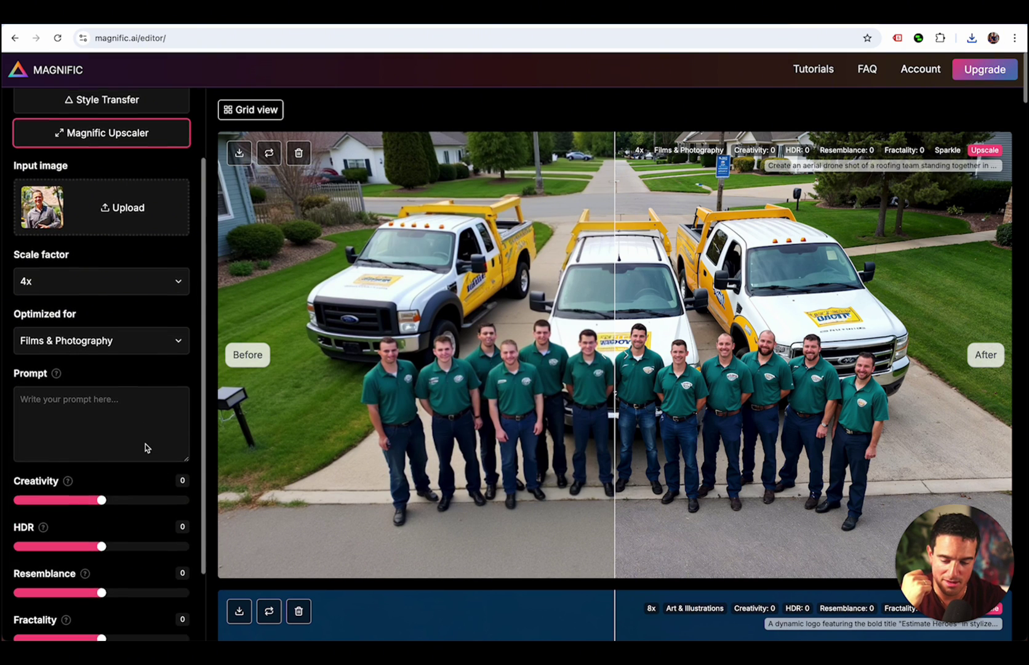
scroll(147, 446, down, 1)
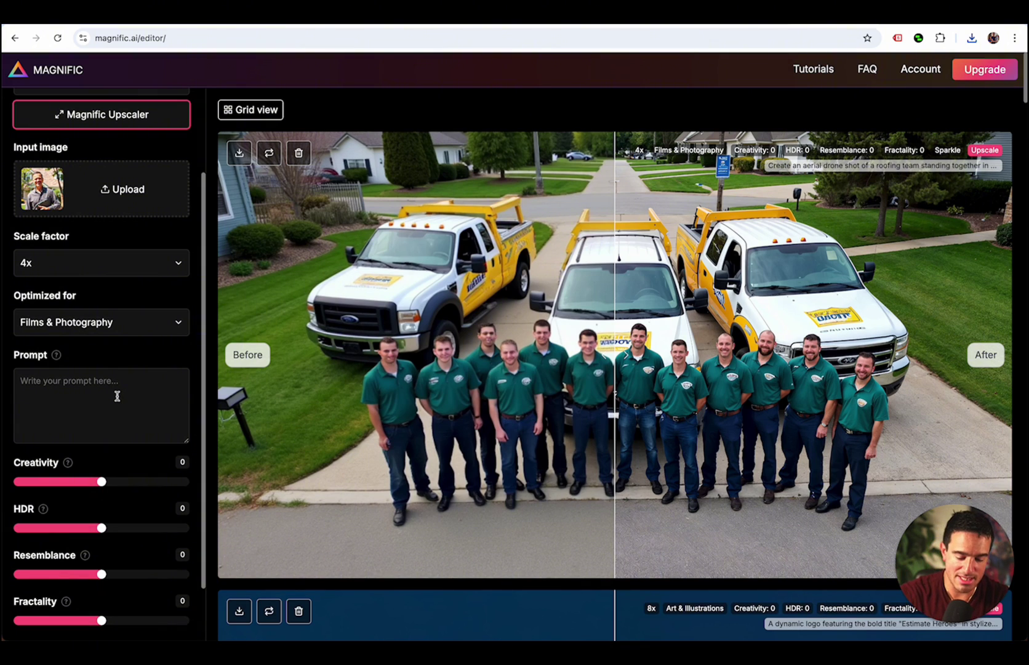
key(ctrl+v)
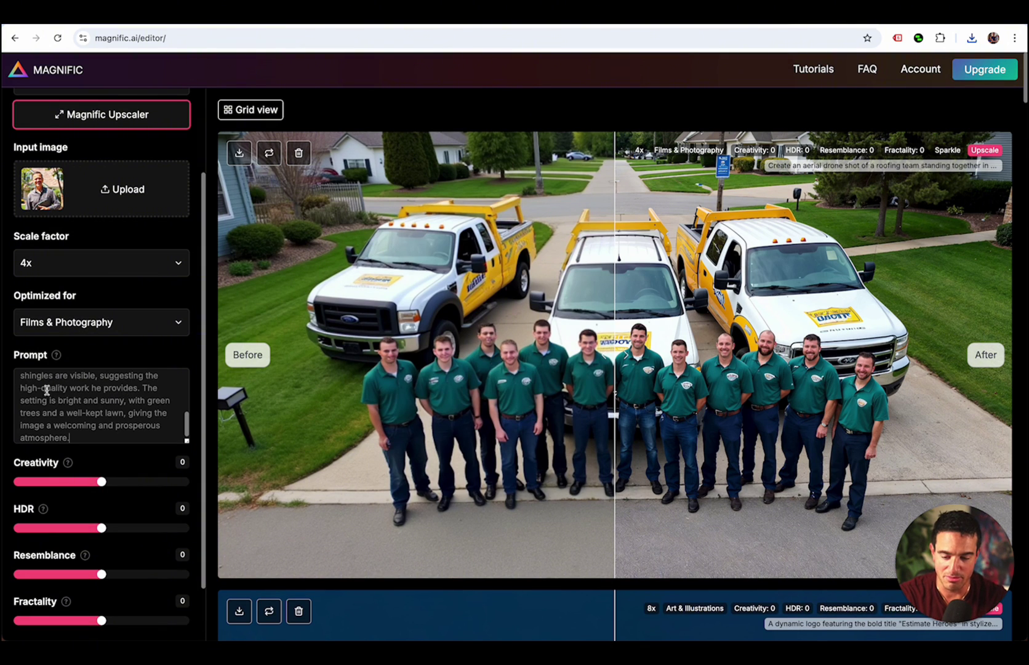
- Choose the Magnific Sparkle engine and start the upscale
scroll(70, 391, down, 1)
scroll(169, 467, down, 3)
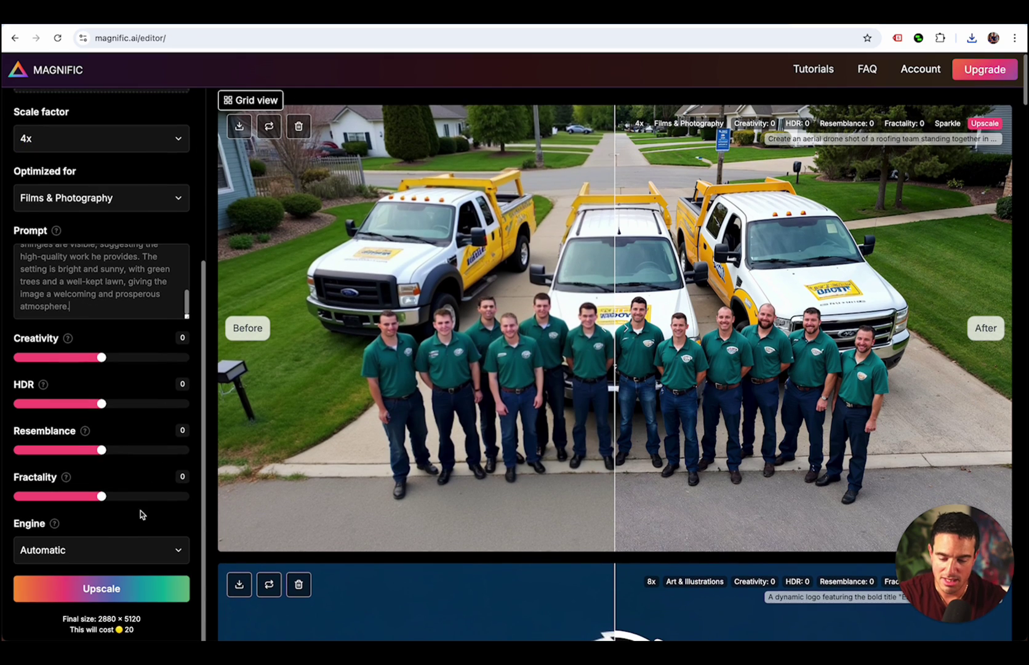
click(79, 550)
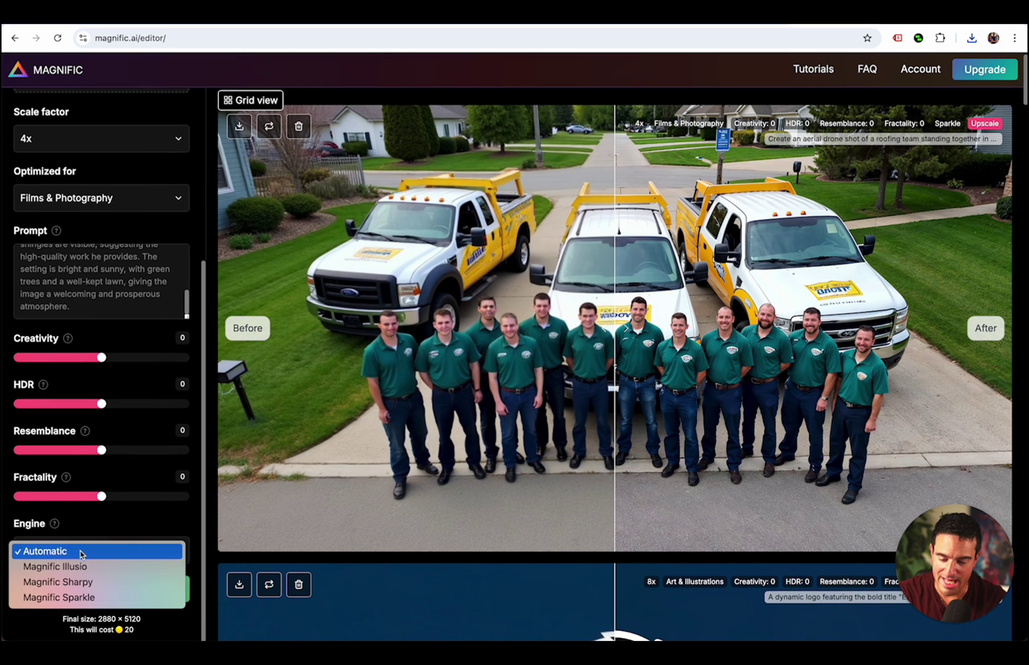
click(101, 597)
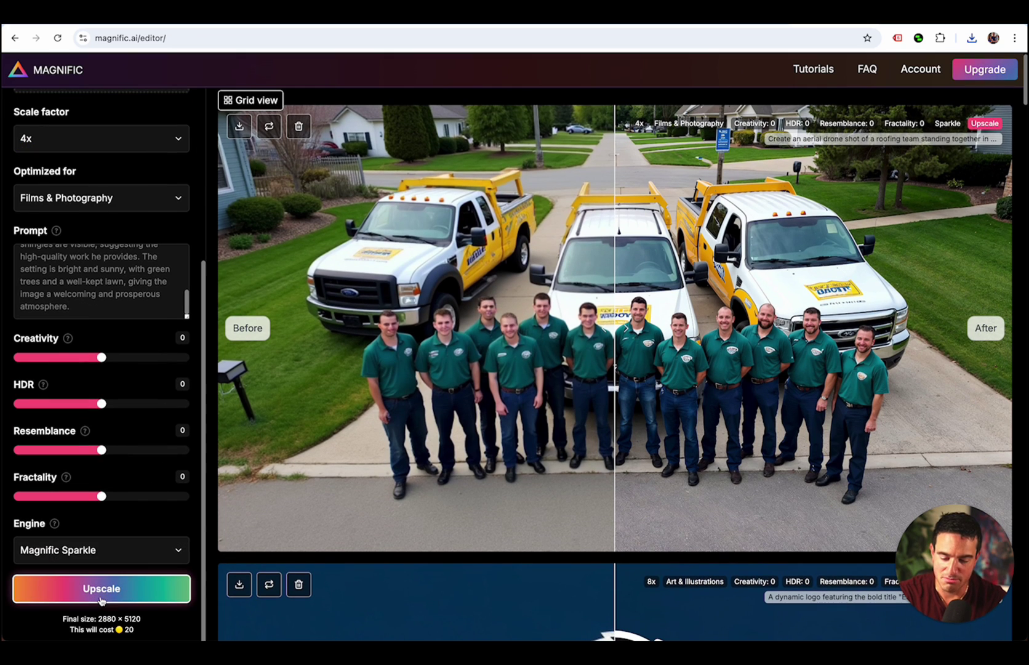
click(129, 591)
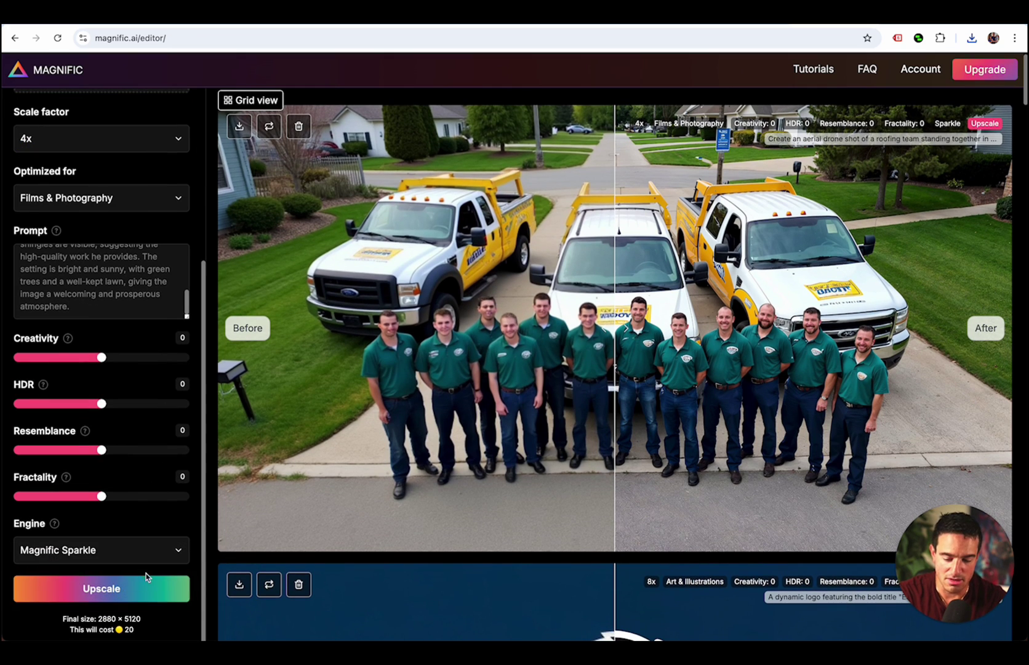
click(119, 591)
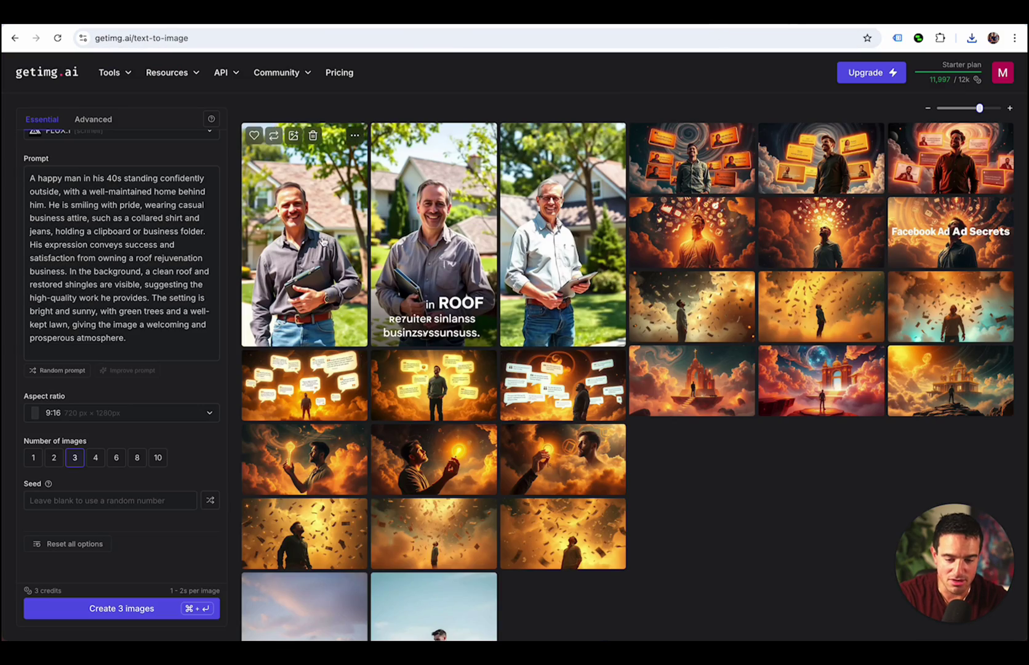
- Examine the man's face up close in the original getimg.ai image, and check the upscale's progress in Magnific
click(323, 240)
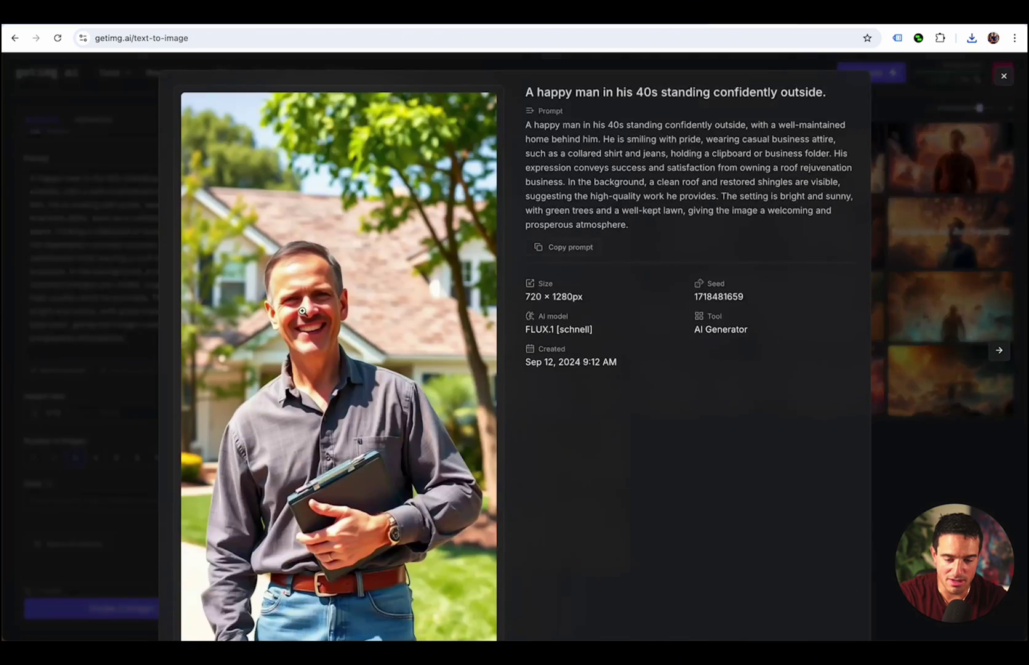
scroll(299, 317, up, 5)
scroll(297, 319, up, 3)
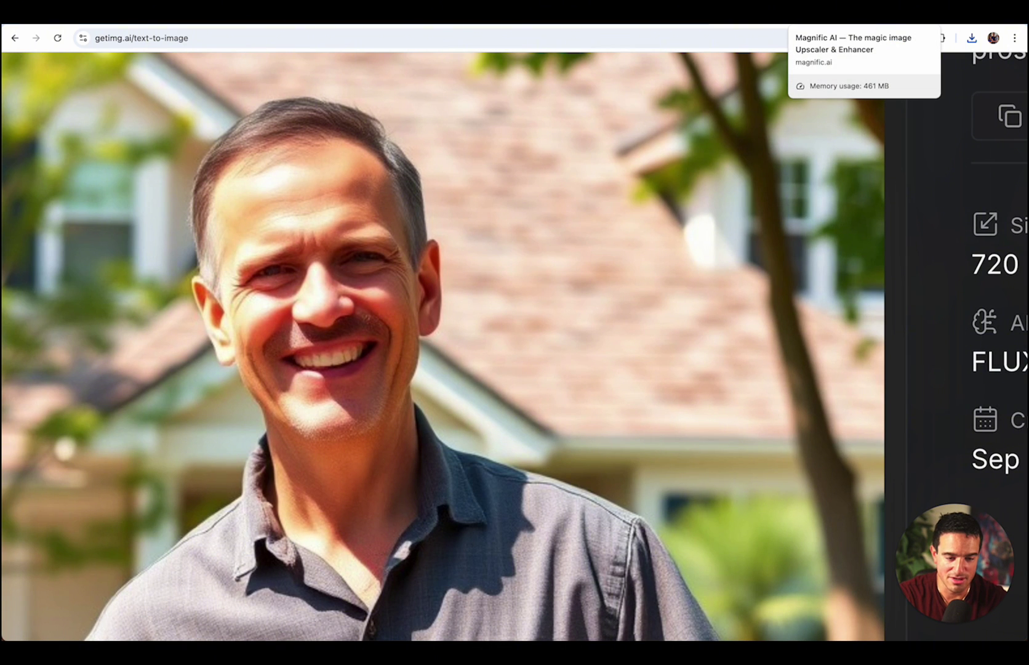
click(825, 12)
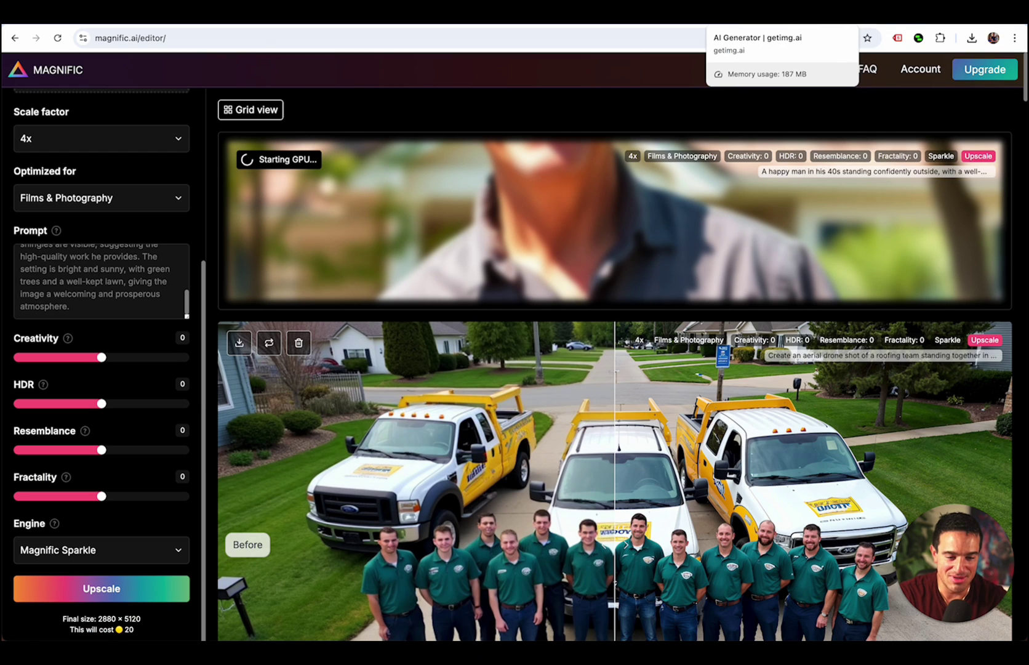
- In the ChatGPT conversation, send the follow-up "thanks. now make him look like he's in his 30s."
click(899, 12)
click(471, 608)
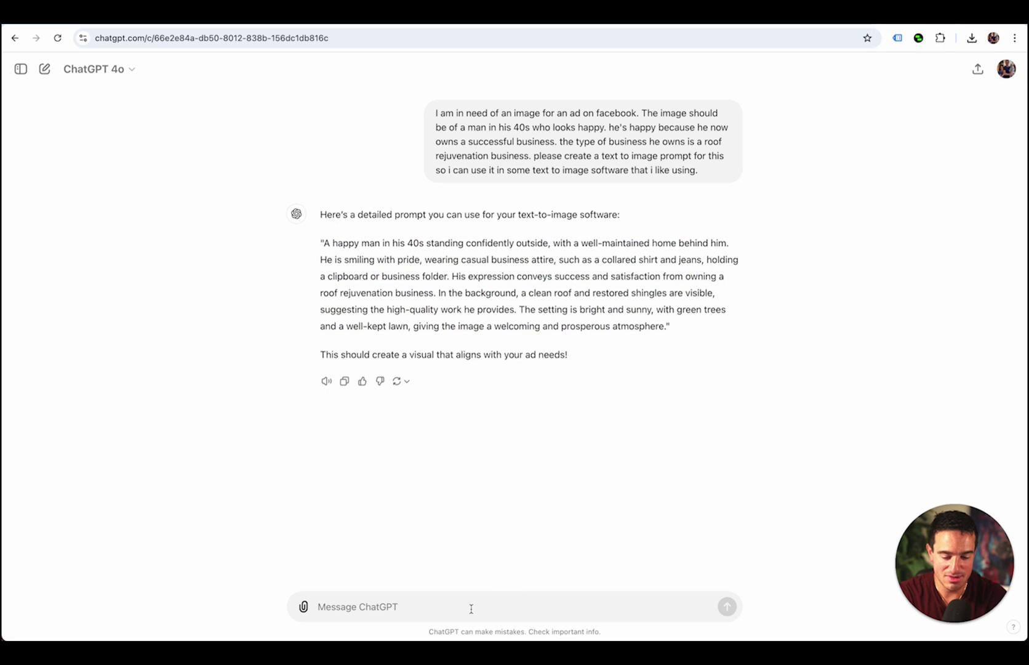
text(thanks. )
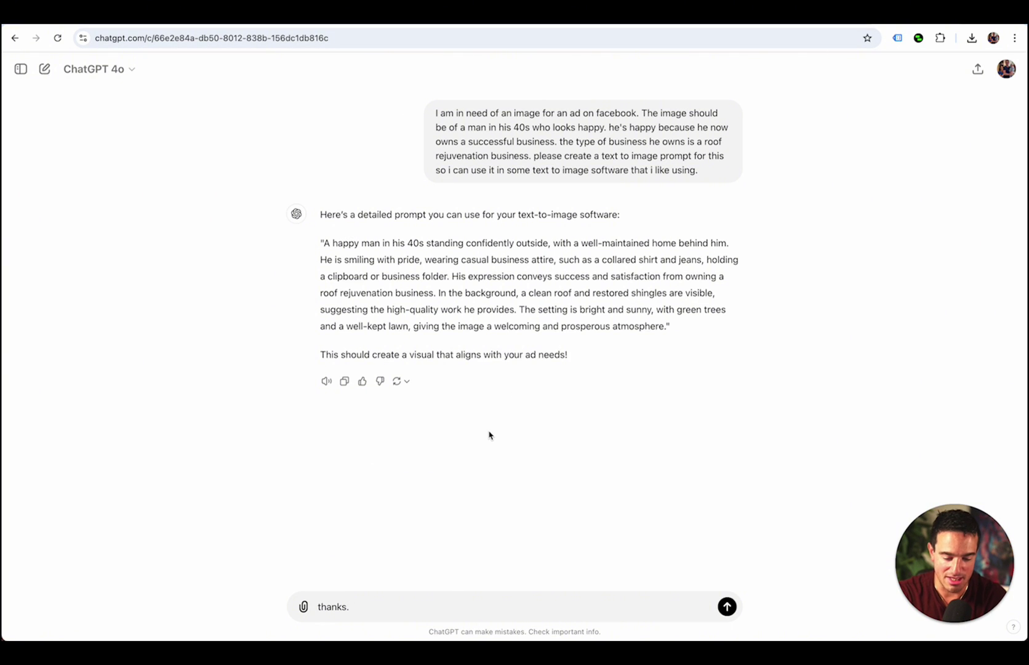
text(now make him look like he's in his 30s.)
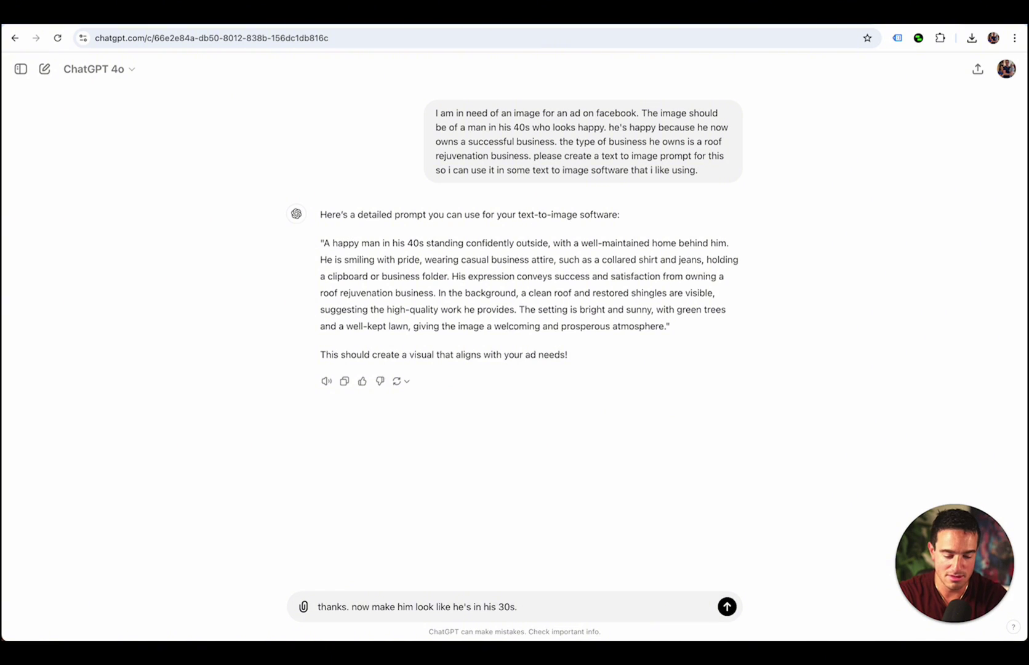
key(Return)
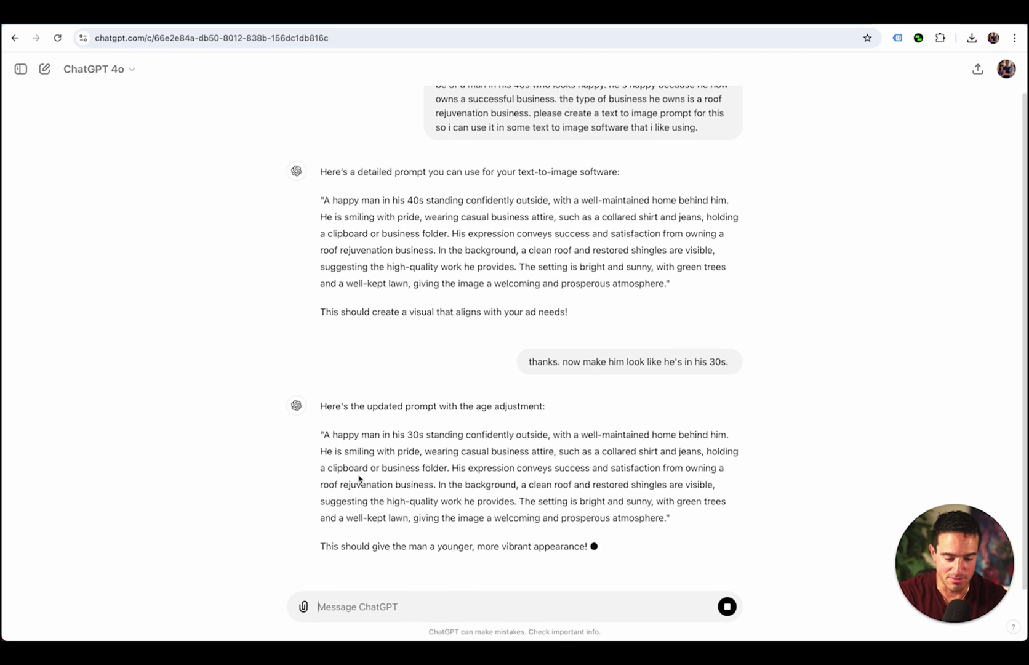
- Copy the updated 30s prompt from ChatGPT, replace the old prompt in getimg.ai with it, and create 3 images
drag(667, 488, 325, 403)
key(super+c)
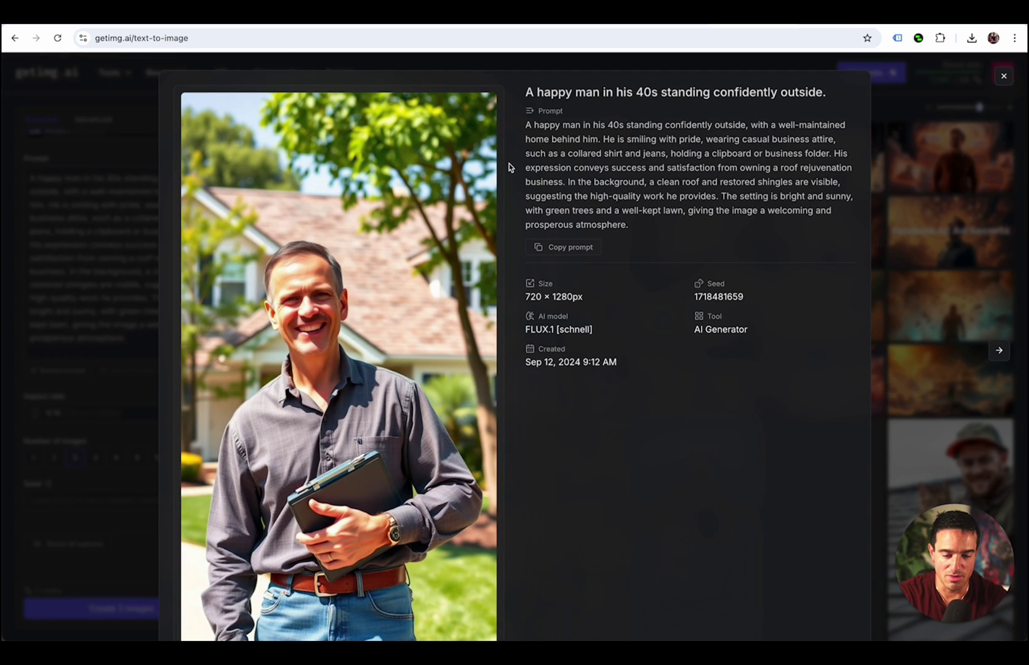
click(129, 247)
triple_click(152, 261)
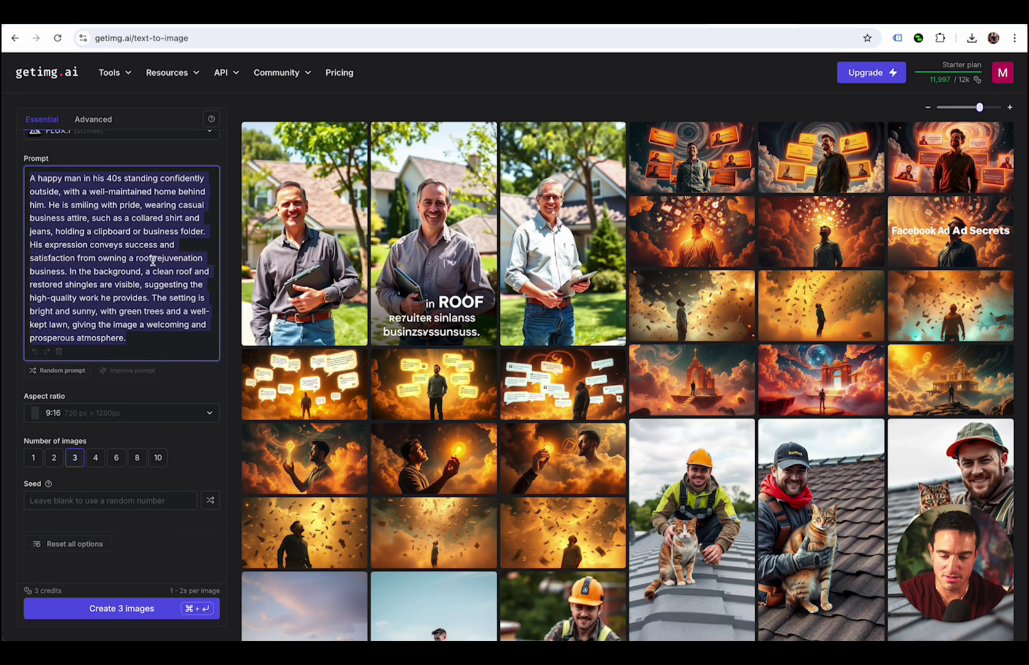
key(super+v)
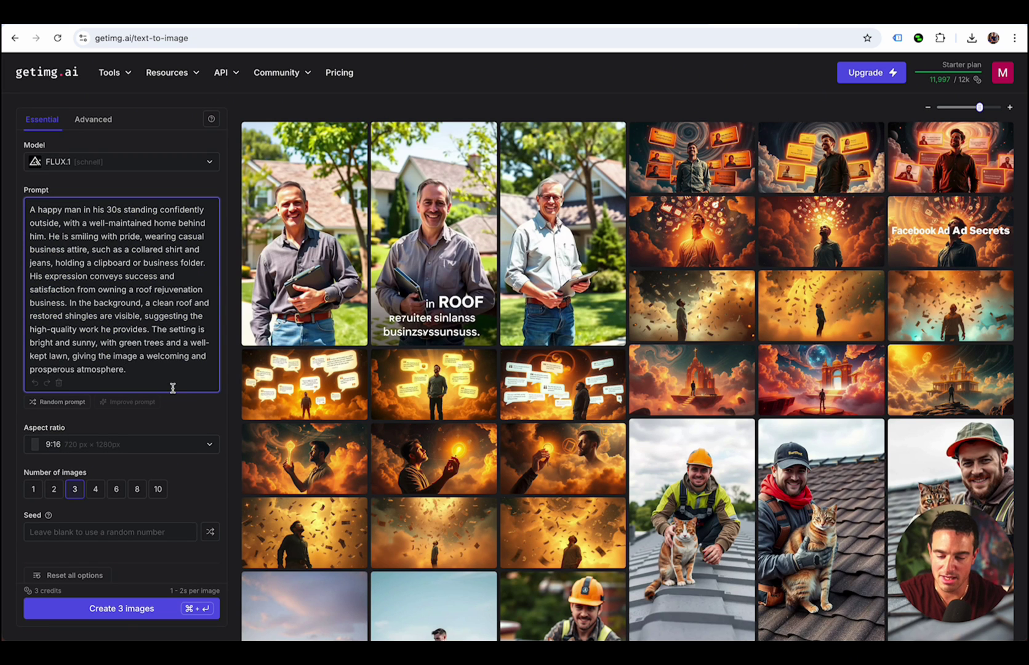
click(126, 609)
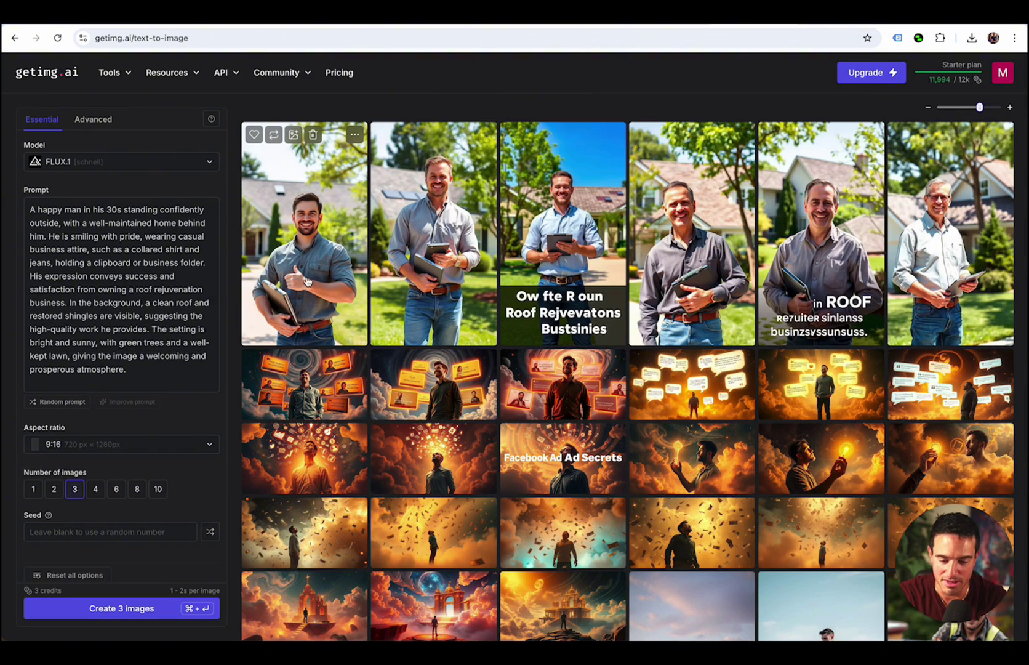
- Open the new image of the bearded man giving a thumbs-up while holding a clipboard, and download it as a JPEG
click(300, 297)
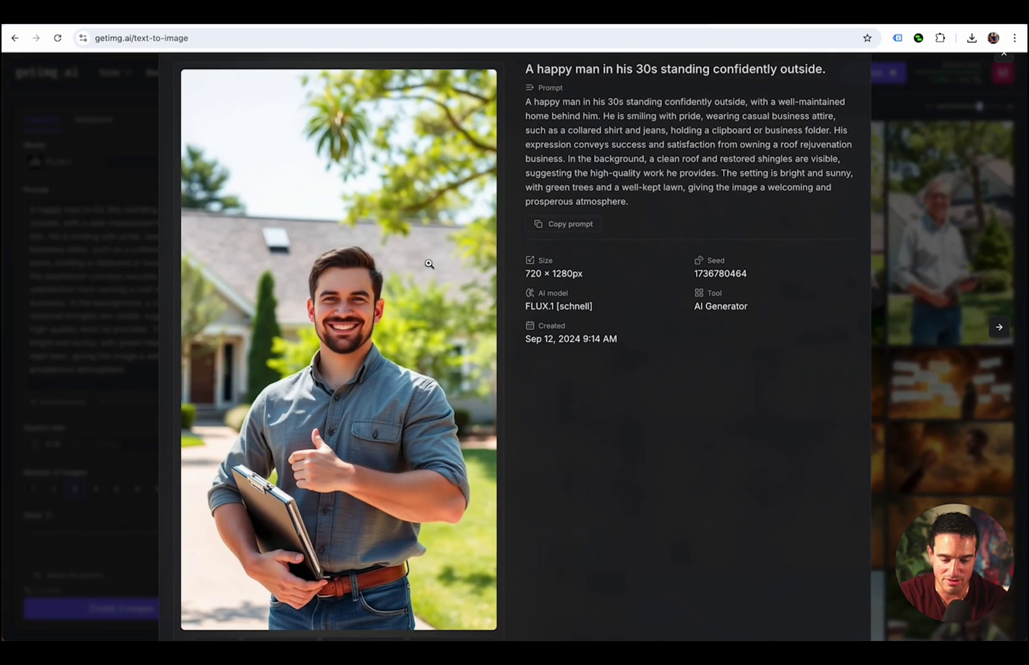
scroll(300, 512, down, 1)
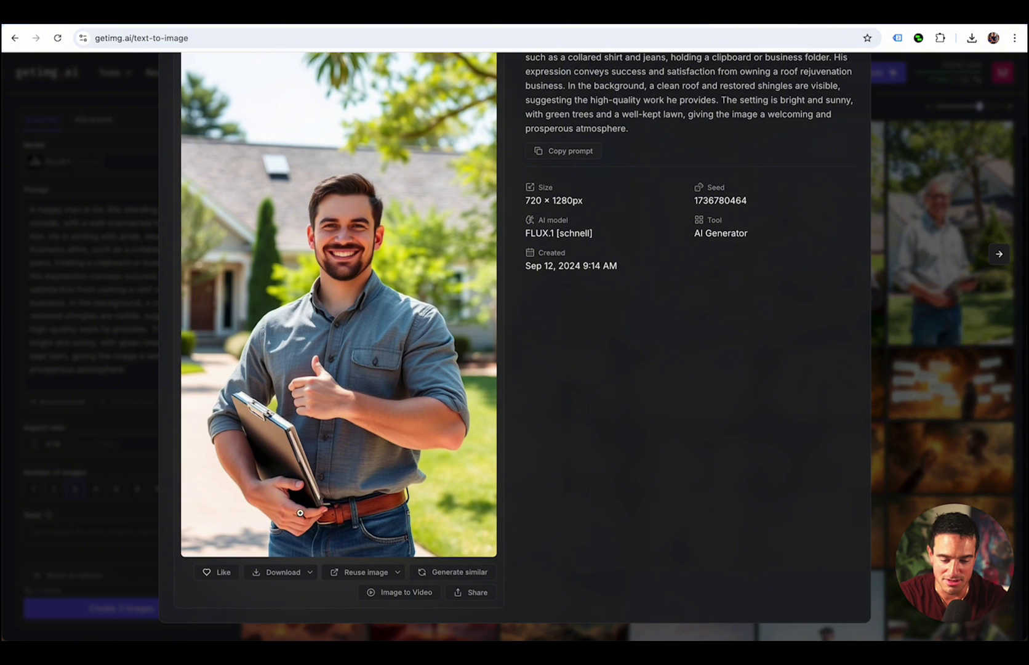
click(292, 571)
click(268, 533)
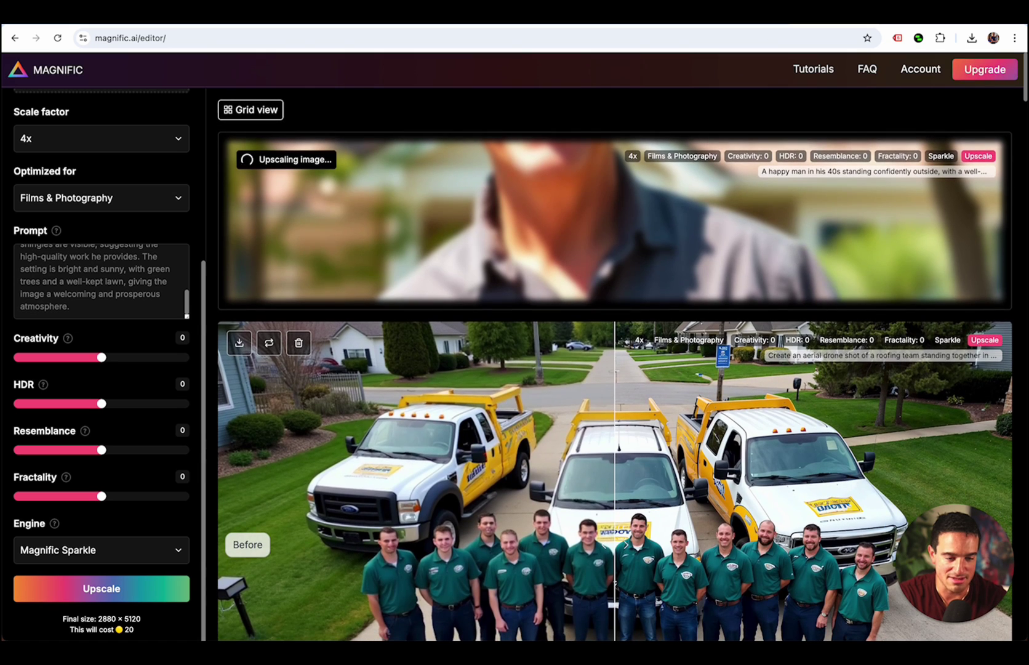
click(759, 24)
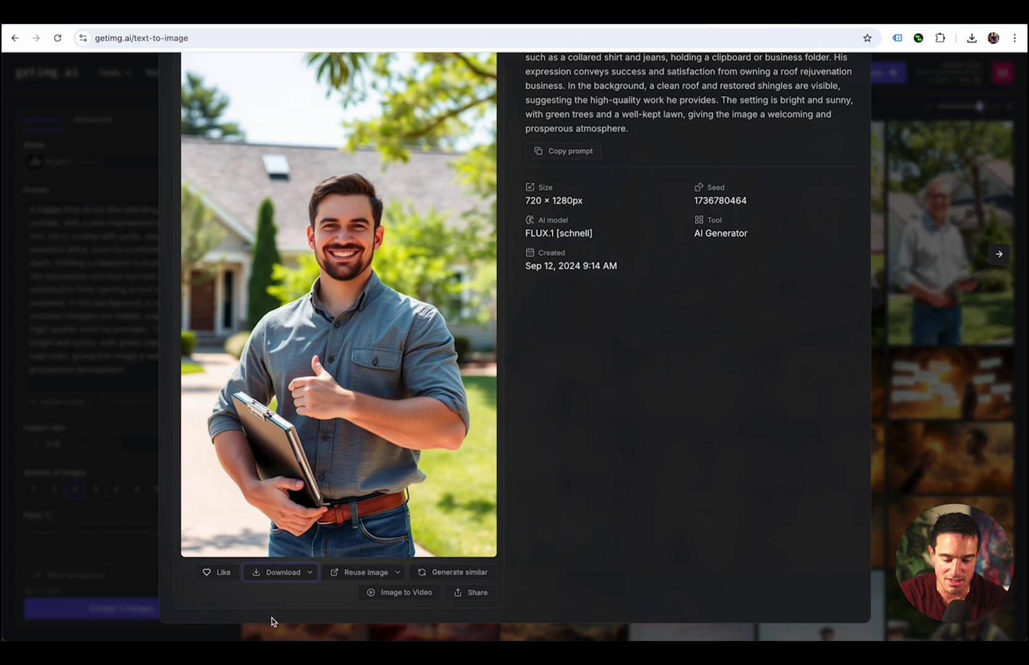
click(287, 573)
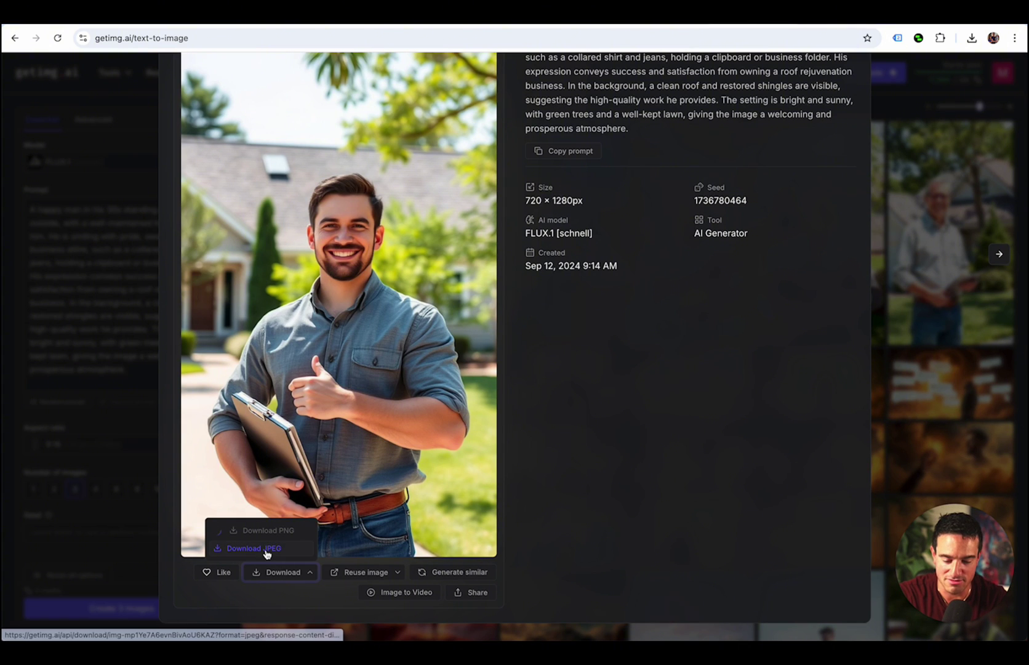
click(276, 549)
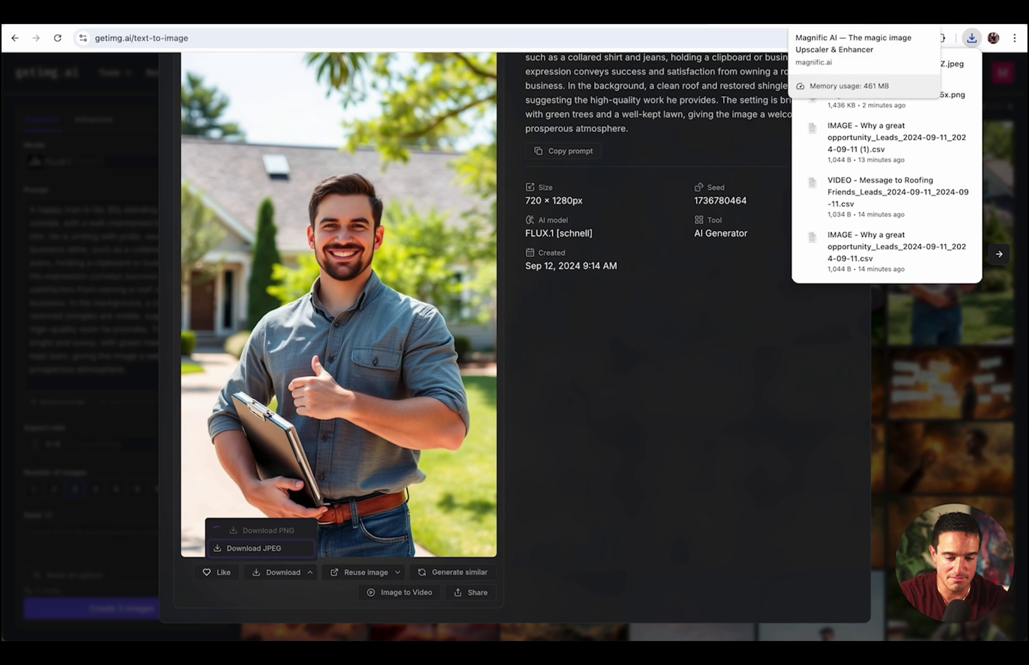
- Switch to Magnific and replace the upscale prompt with the copied prompt for the man in his 30s
click(791, 29)
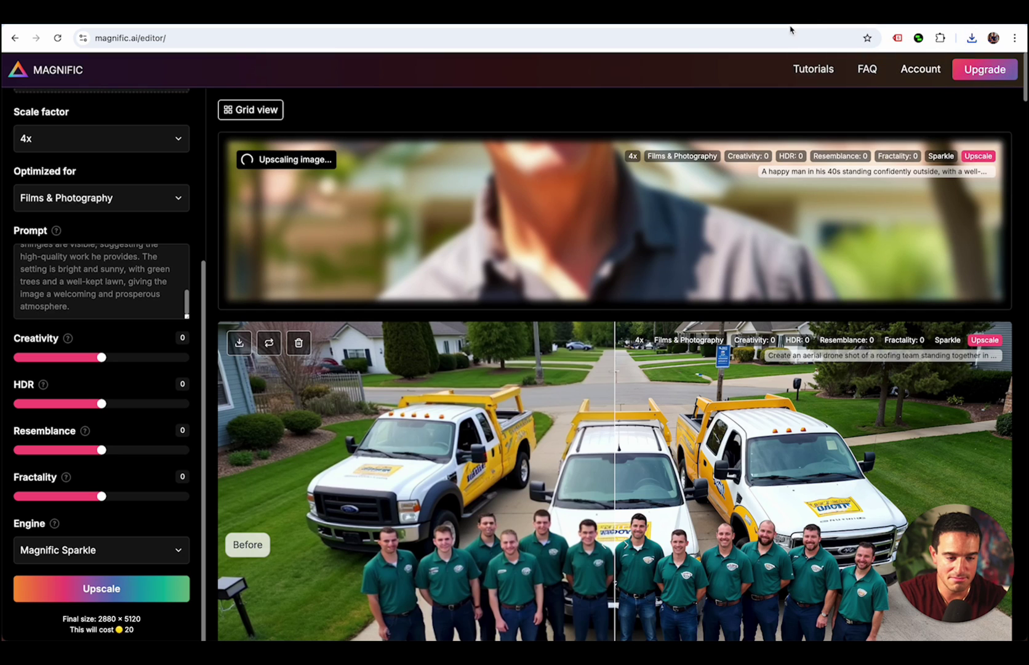
triple_click(106, 265)
click(106, 266)
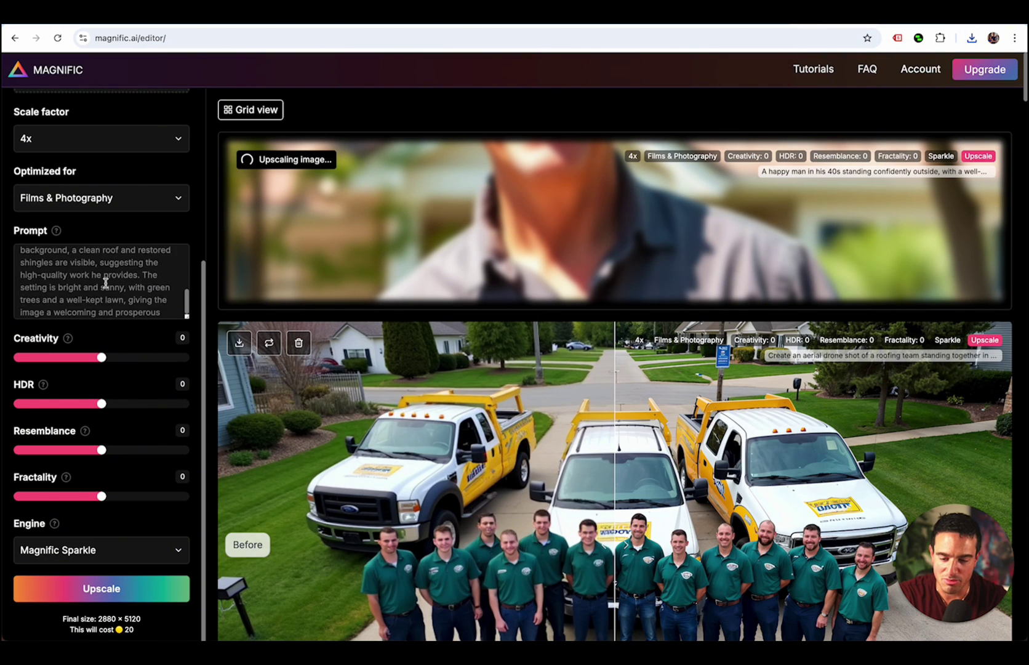
- Upload the downloaded image of the man in his 30s as Magnific's input image and start the upscale
scroll(106, 280, up, 6)
click(101, 319)
click(455, 252)
click(455, 251)
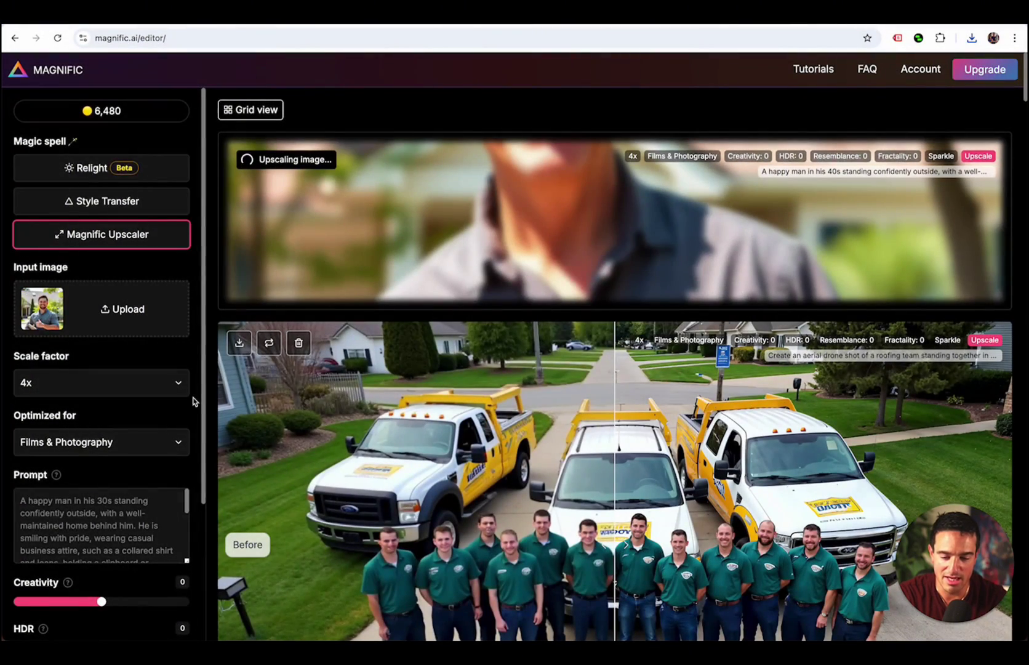
scroll(166, 427, down, 5)
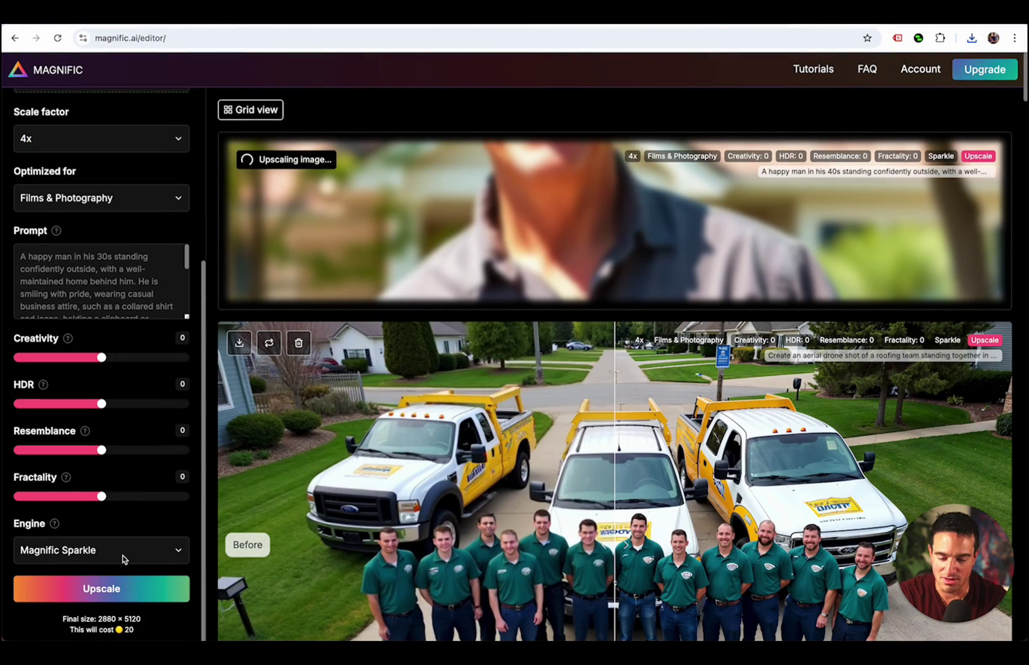
click(115, 588)
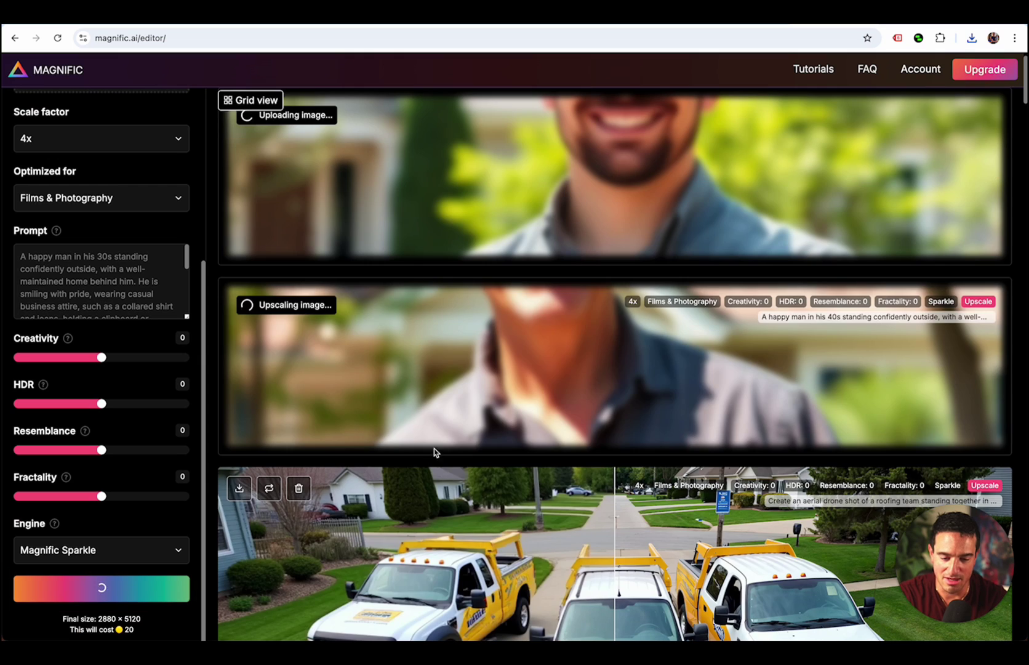
- Compare the before and after versions of the upscaled man in his 40s, examining his face and shirt up close
scroll(616, 247, down, 4)
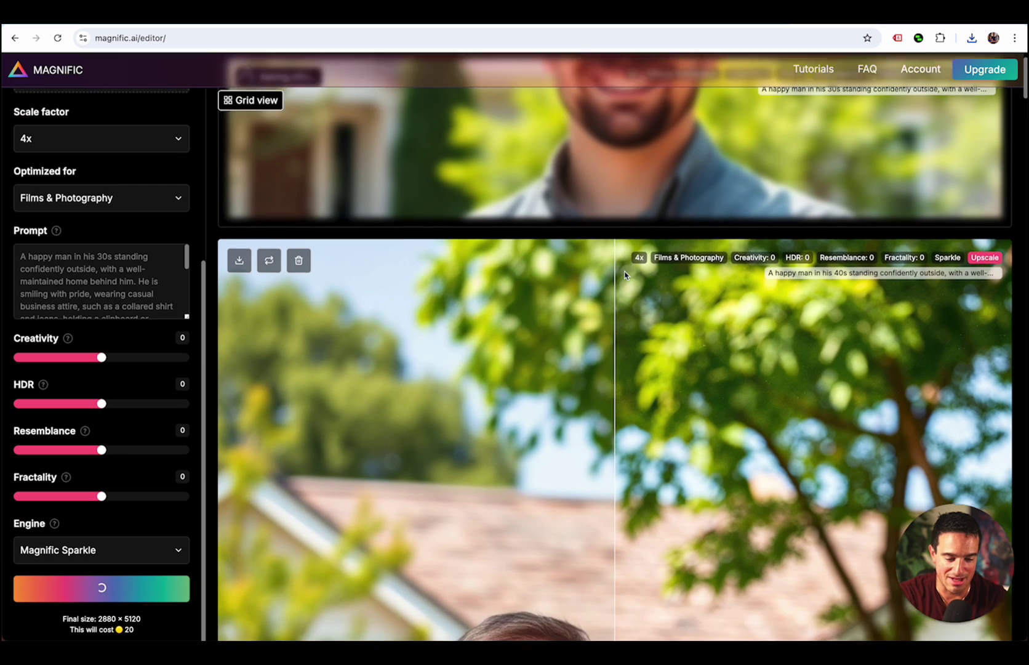
scroll(938, 369, down, 6)
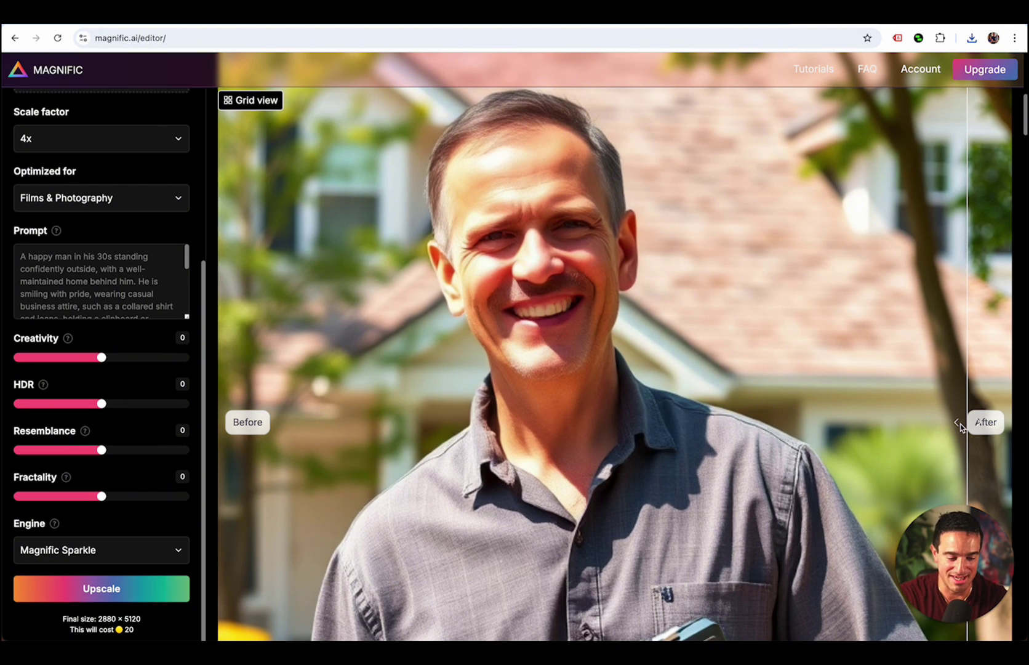
drag(960, 423, 317, 429)
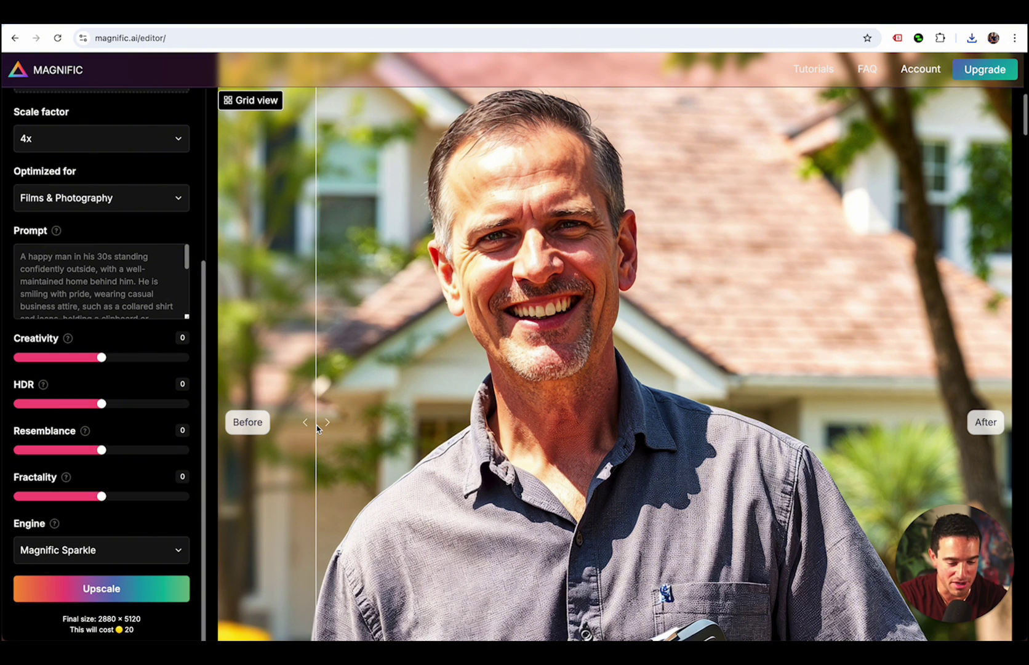
scroll(471, 442, up, 5)
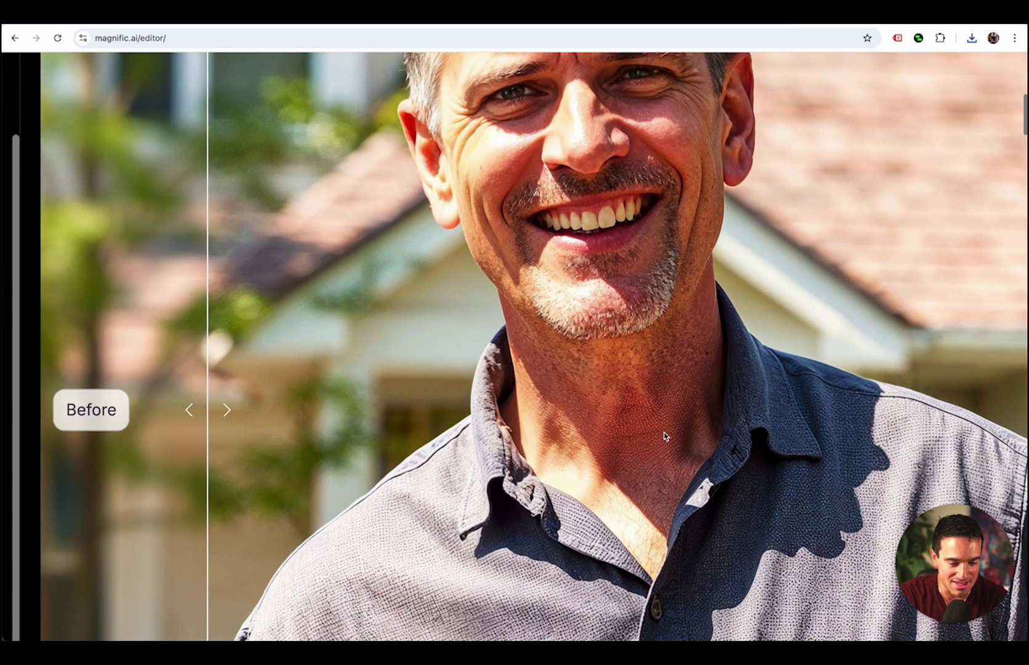
scroll(663, 432, down, 1)
scroll(653, 234, up, 5)
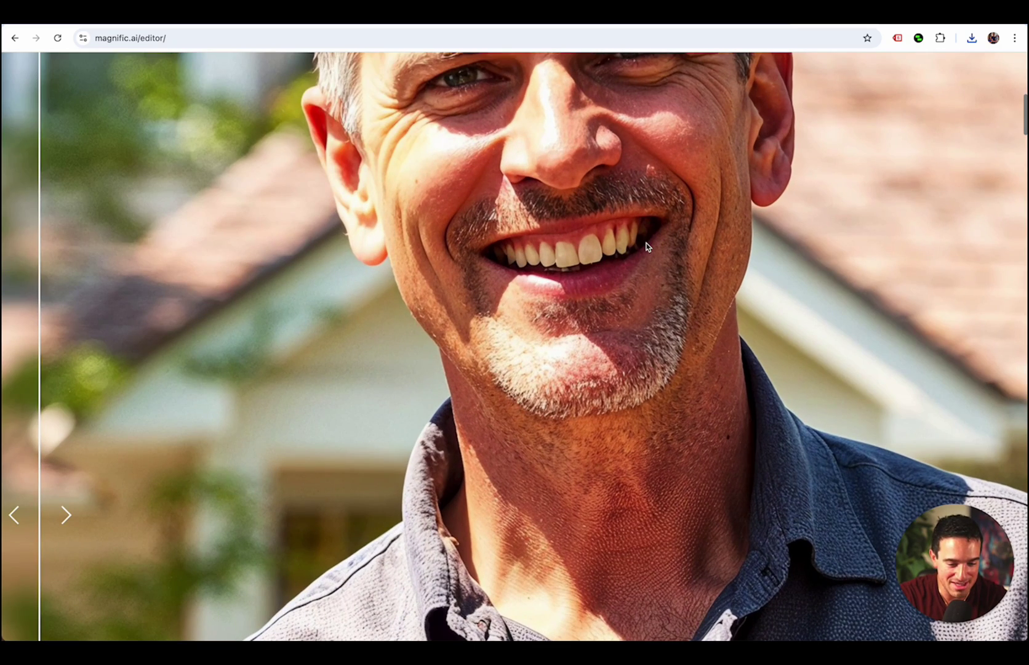
drag(77, 512, 49, 622)
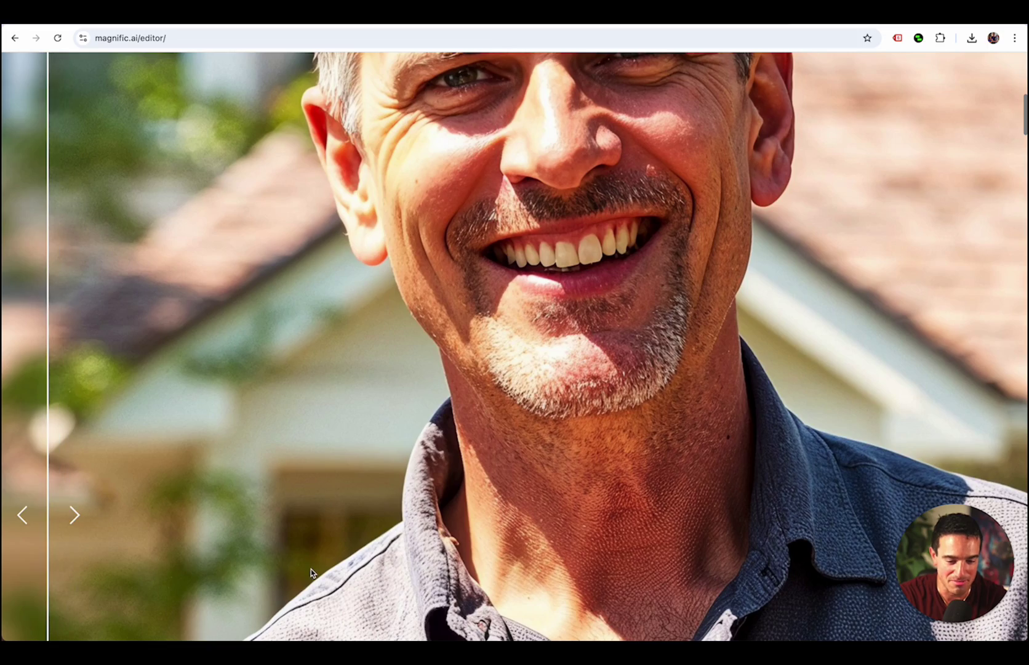
scroll(312, 567, down, 5)
scroll(311, 565, down, 10)
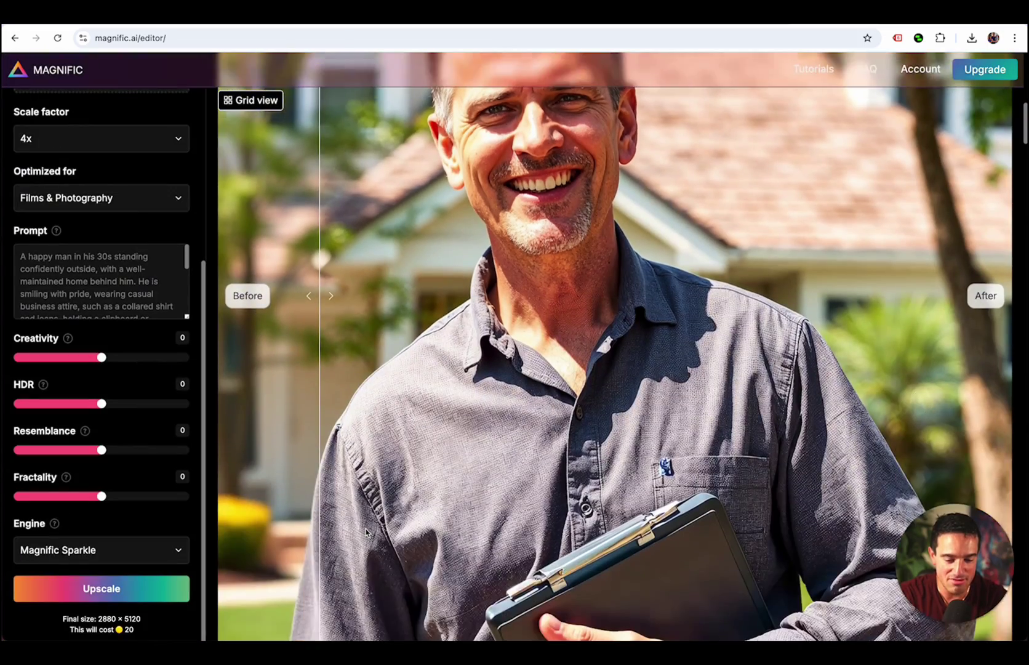
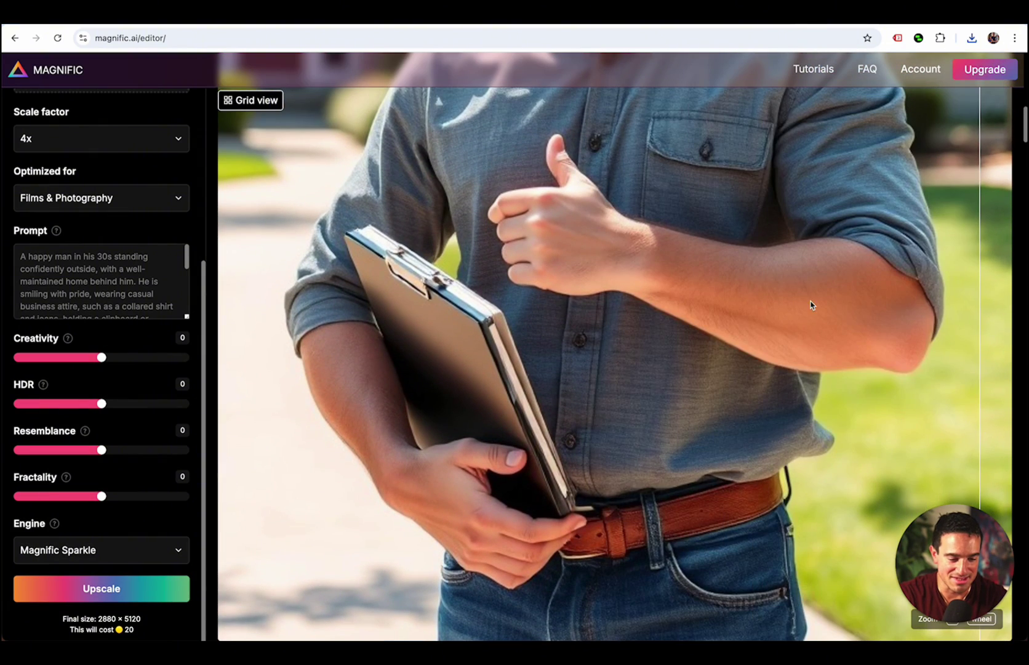
- Compare the before and after versions of the upscaled man in his 30s, examining his arms, hands and face up close
scroll(809, 305, up, 3)
scroll(812, 317, down, 4)
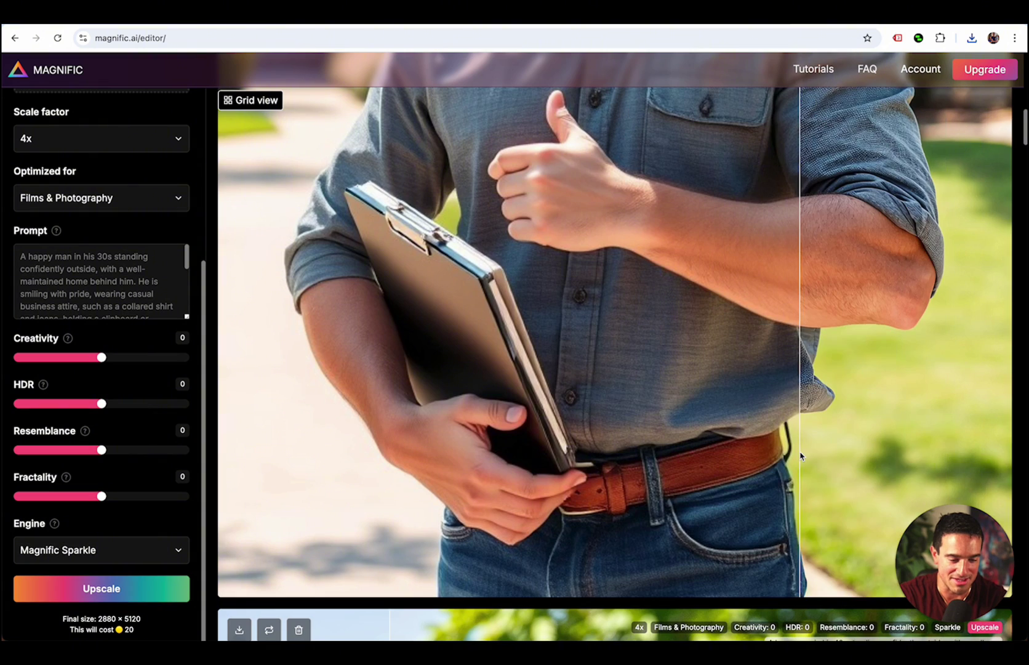
scroll(797, 417, up, 5)
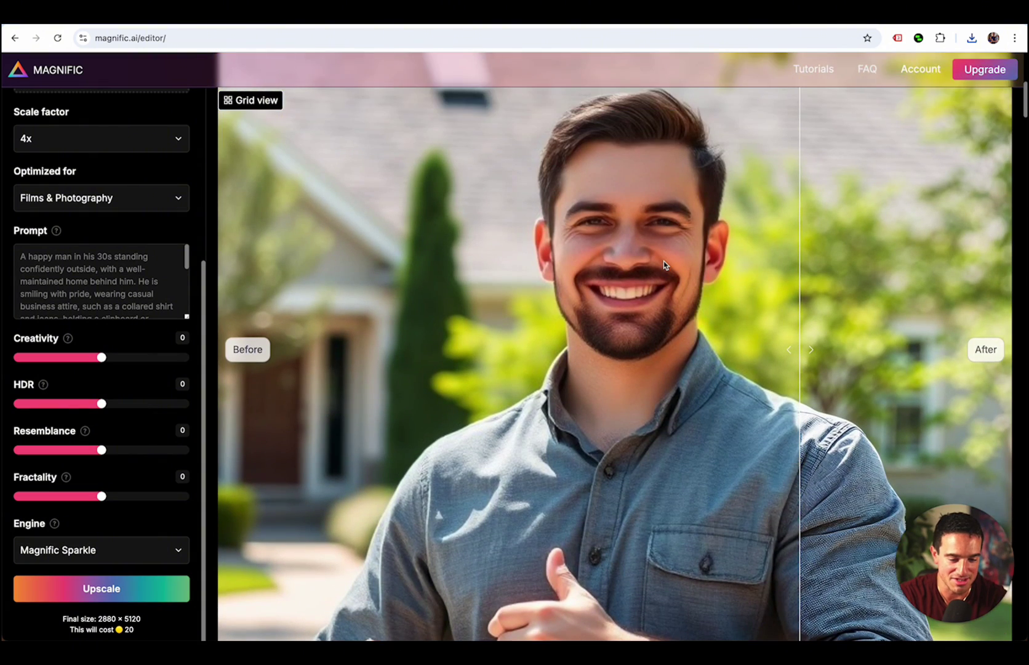
scroll(663, 262, up, 5)
scroll(654, 282, up, 3)
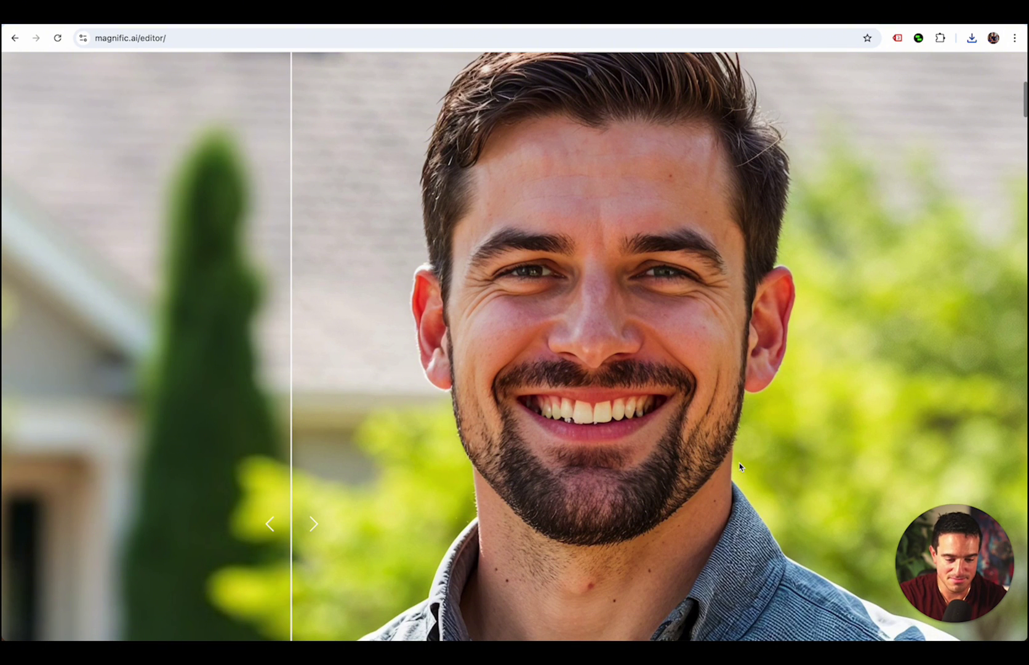
key(Escape)
- Download the upscaled image of the man in his 30s from Magnific
scroll(731, 472, up, 3)
scroll(641, 326, down, 3)
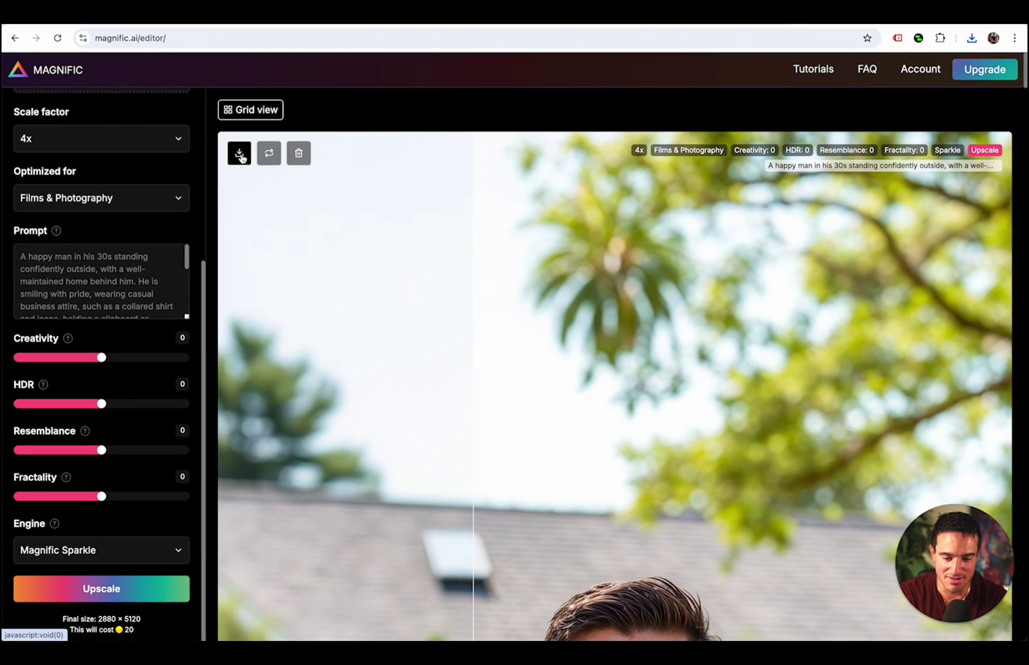
click(240, 152)
click(266, 189)
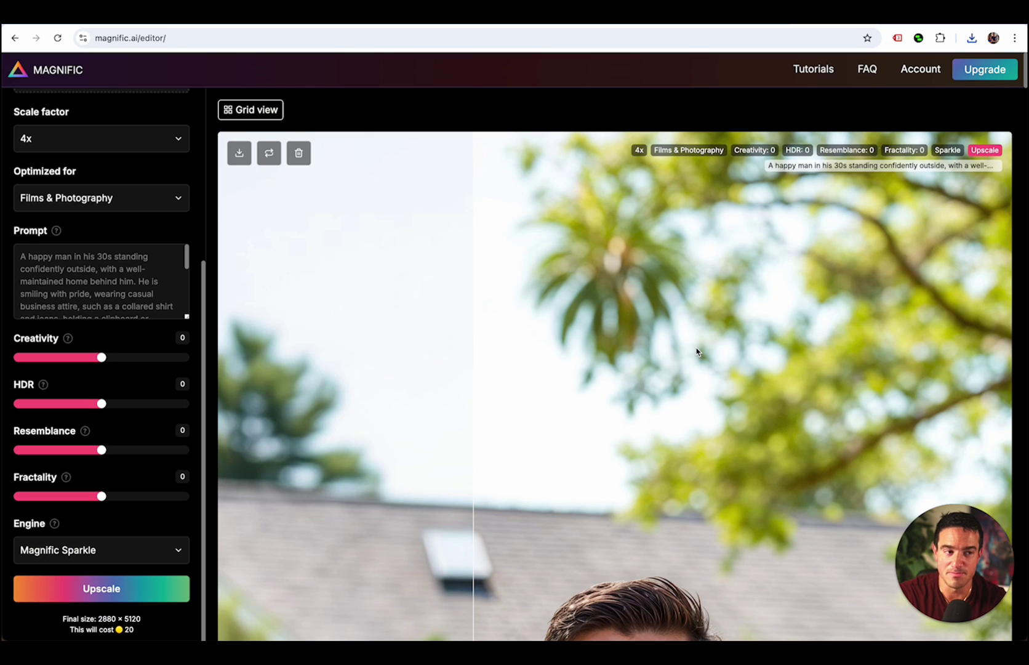
scroll(741, 363, down, 5)
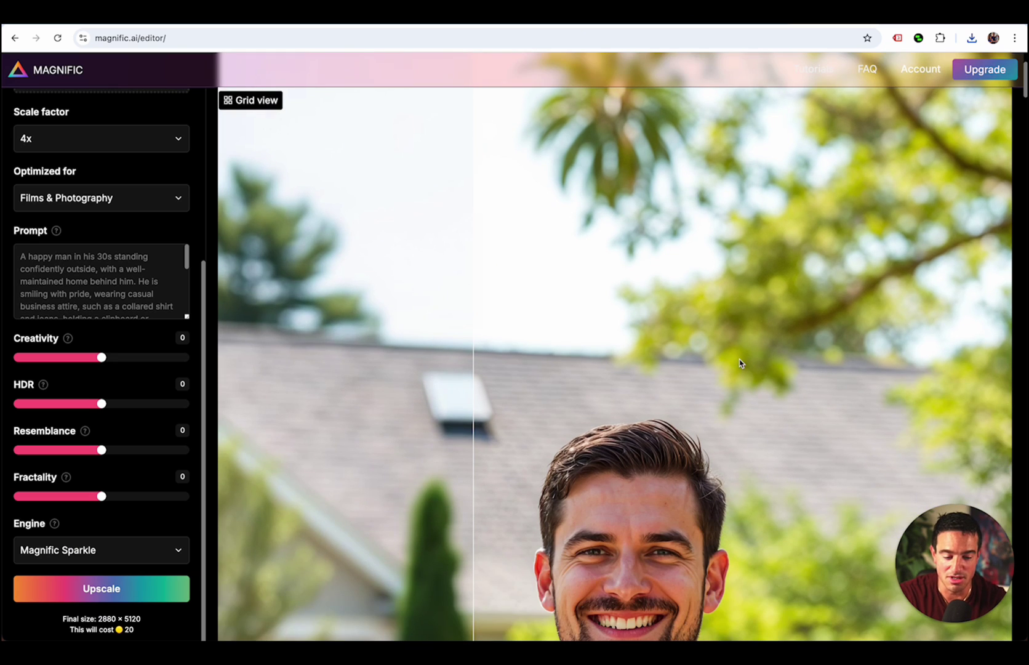